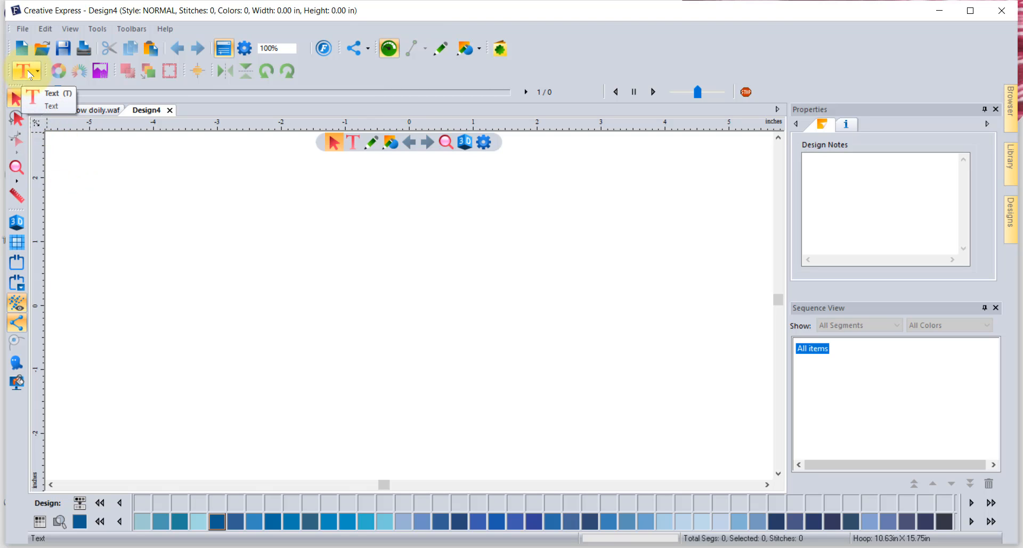
# Step: Place a new text object in the empty design and set its wording to "Rainbow"
pyautogui.click(32, 73)
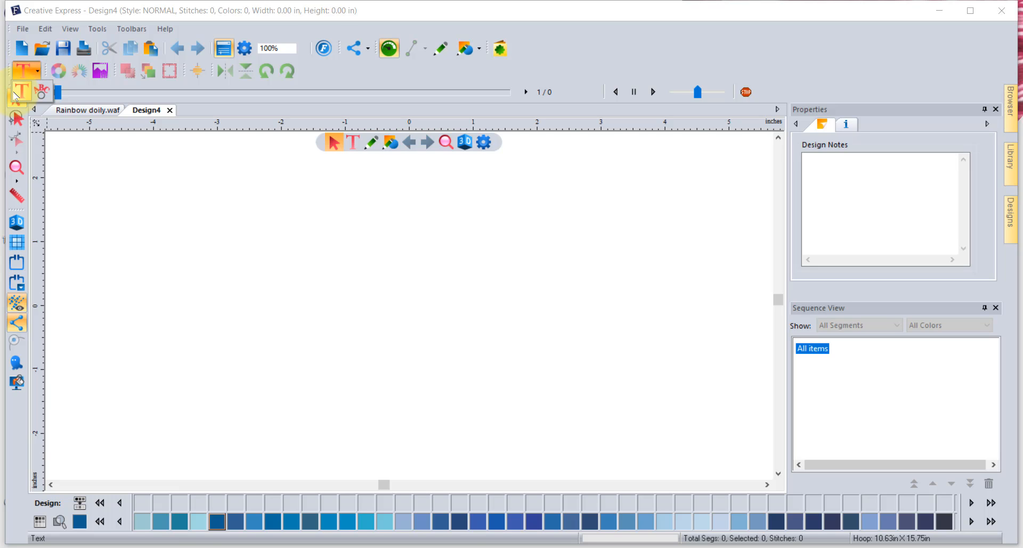
pyautogui.click(42, 94)
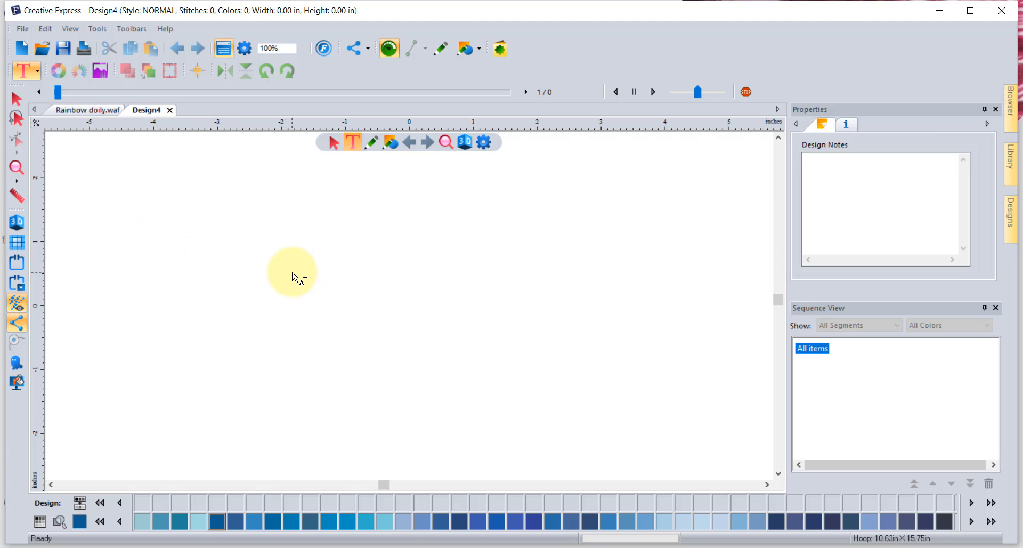
pyautogui.click(211, 261)
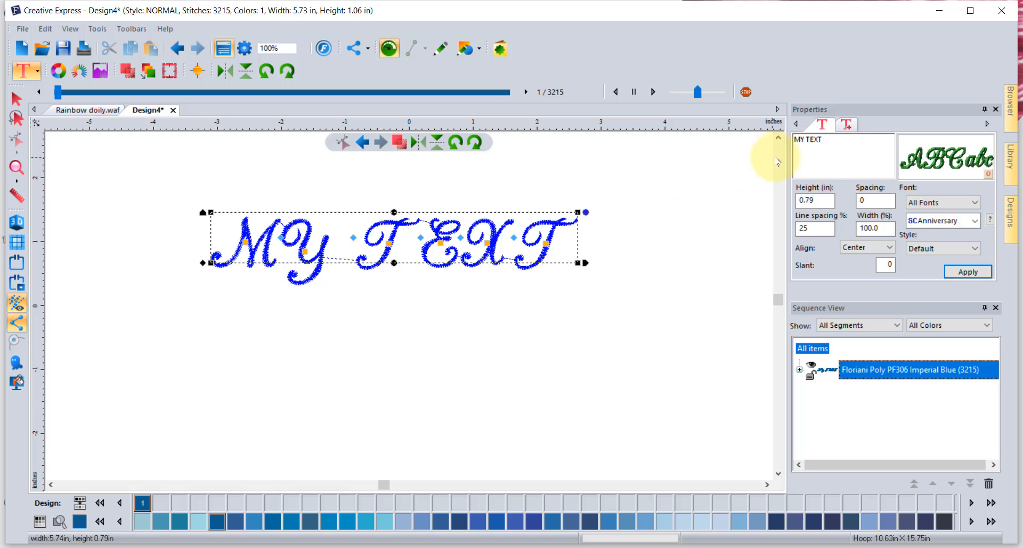
pyautogui.click(830, 140)
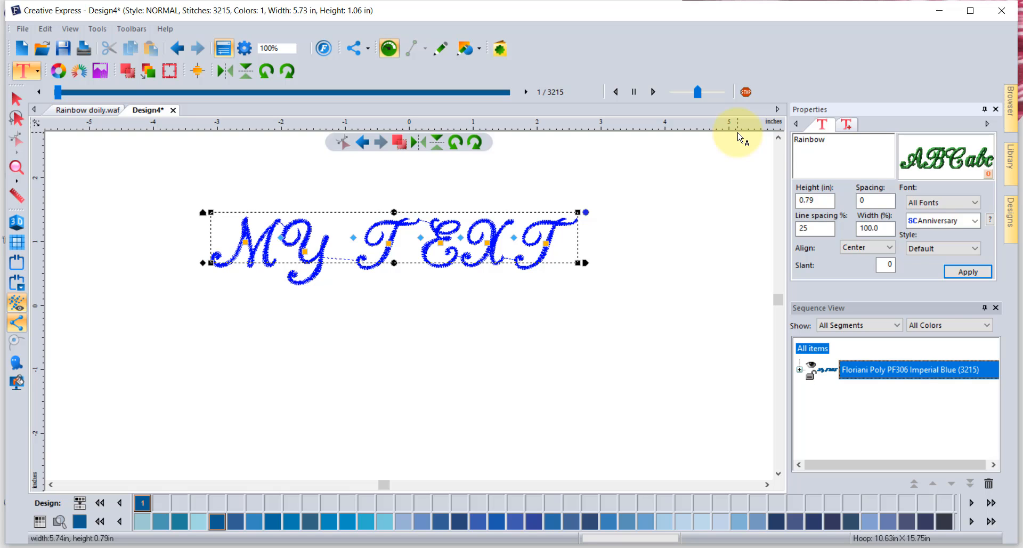
pyautogui.click(968, 272)
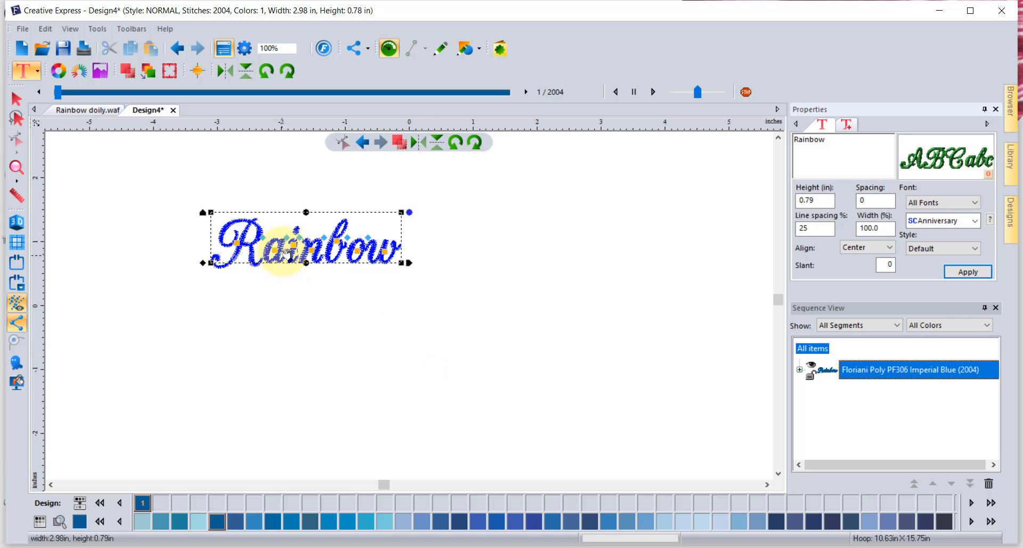
# Step: Apply the Andrew font to the "Rainbow" text
pyautogui.click(954, 227)
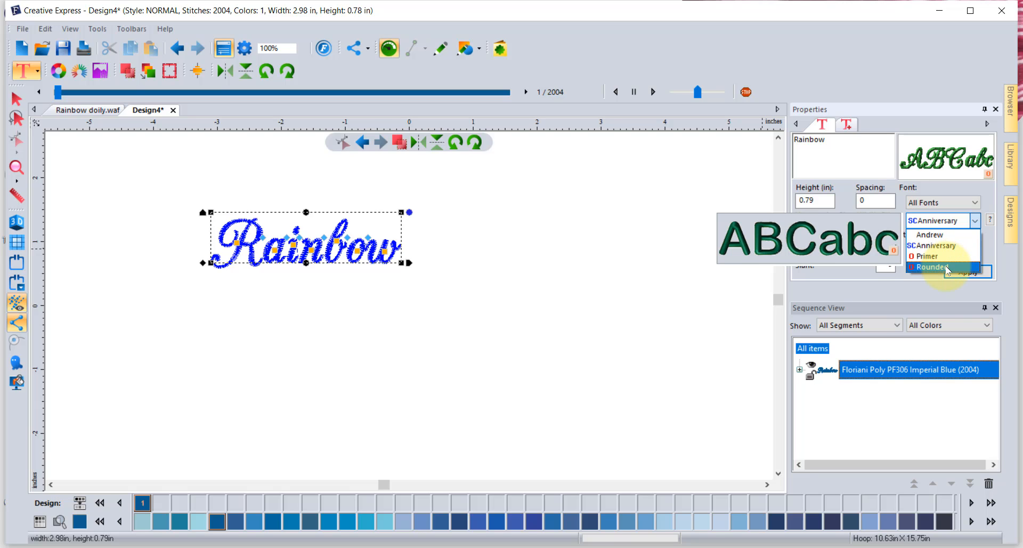
pyautogui.click(935, 240)
pyautogui.click(948, 272)
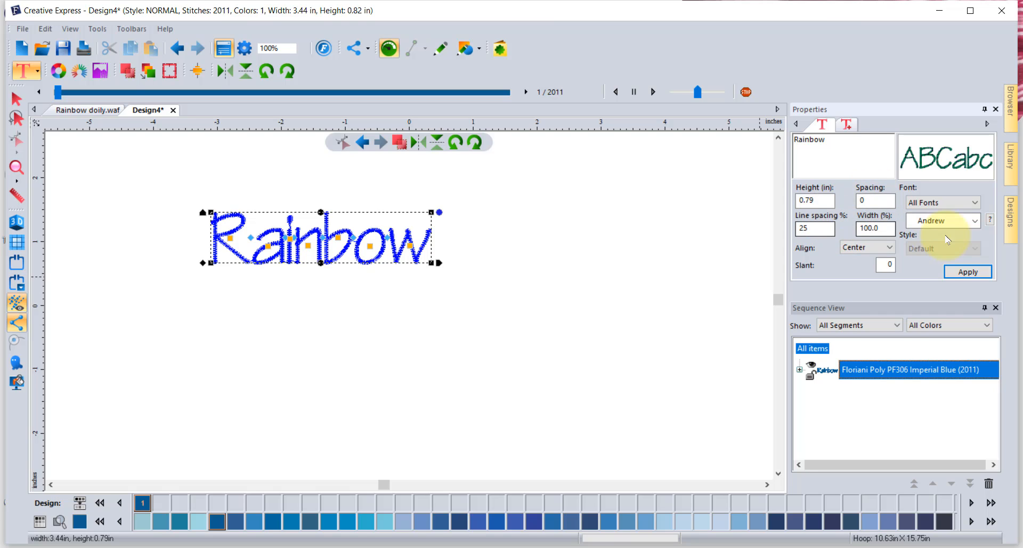
# Step: Change the "Rainbow" text to the Rounded font with the Run style
pyautogui.click(972, 222)
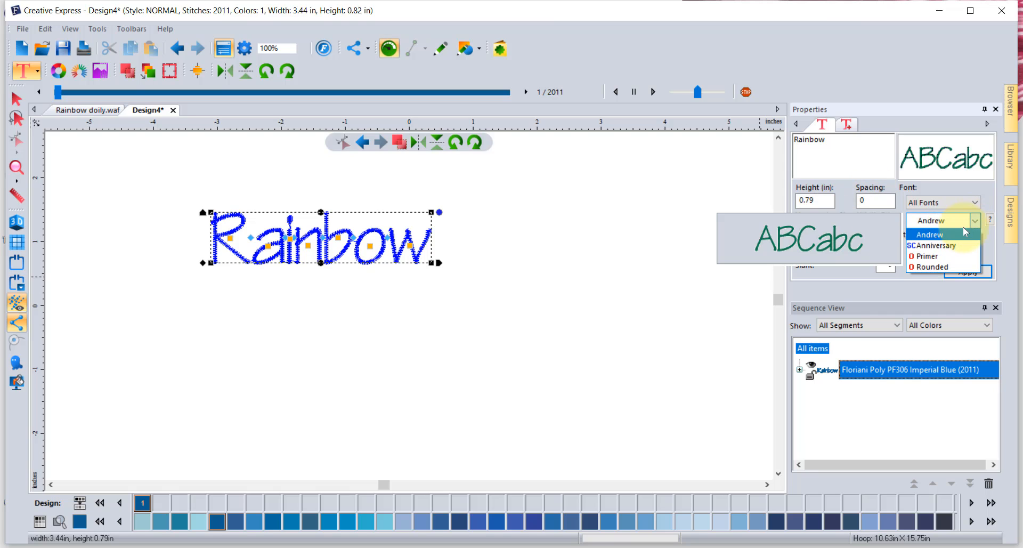
pyautogui.click(929, 268)
pyautogui.click(926, 248)
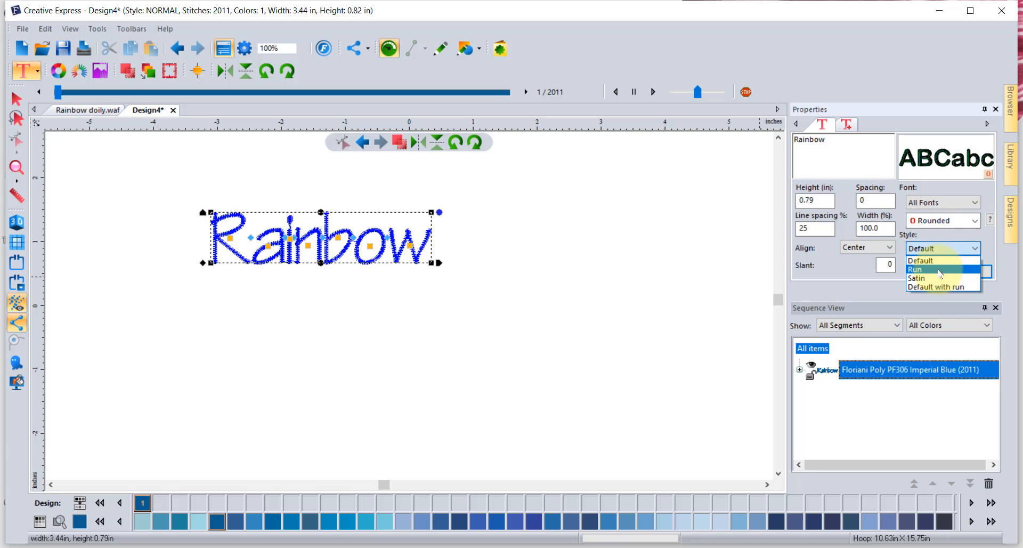
pyautogui.click(939, 269)
pyautogui.click(967, 271)
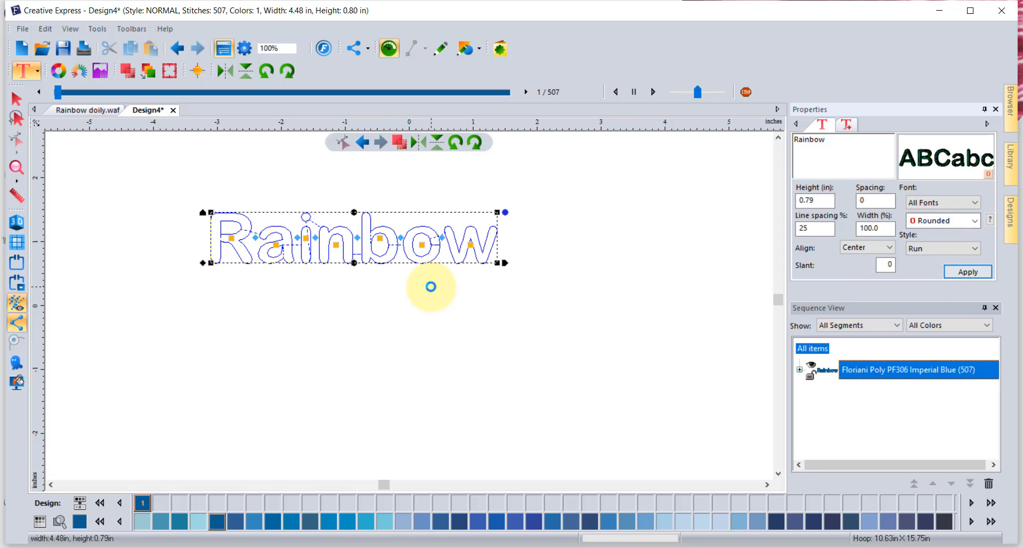
# Step: Display the stitches in 3D and enlarge the "Rainbow" text proportionally to about 5.14 × 0.92 in
pyautogui.click(17, 225)
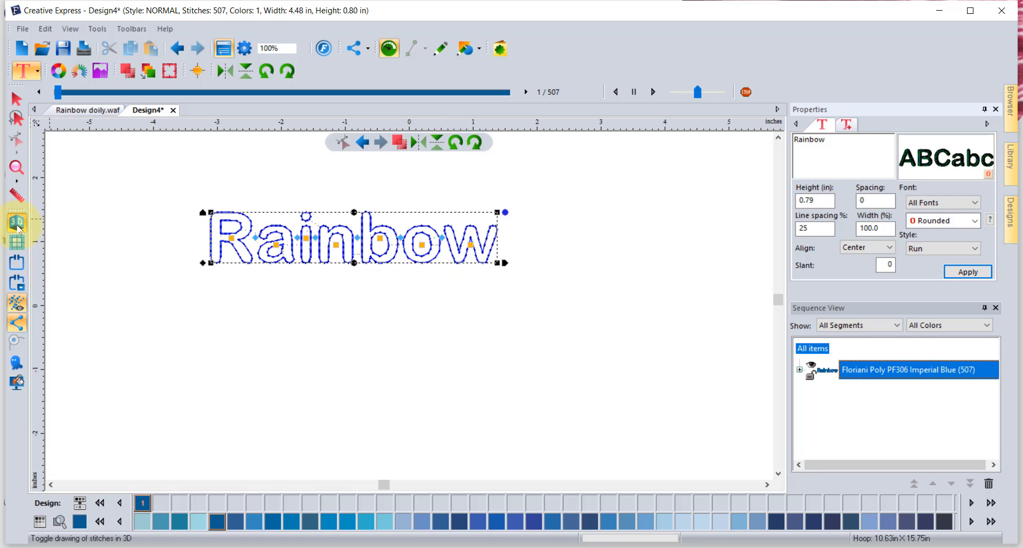
pyautogui.click(100, 226)
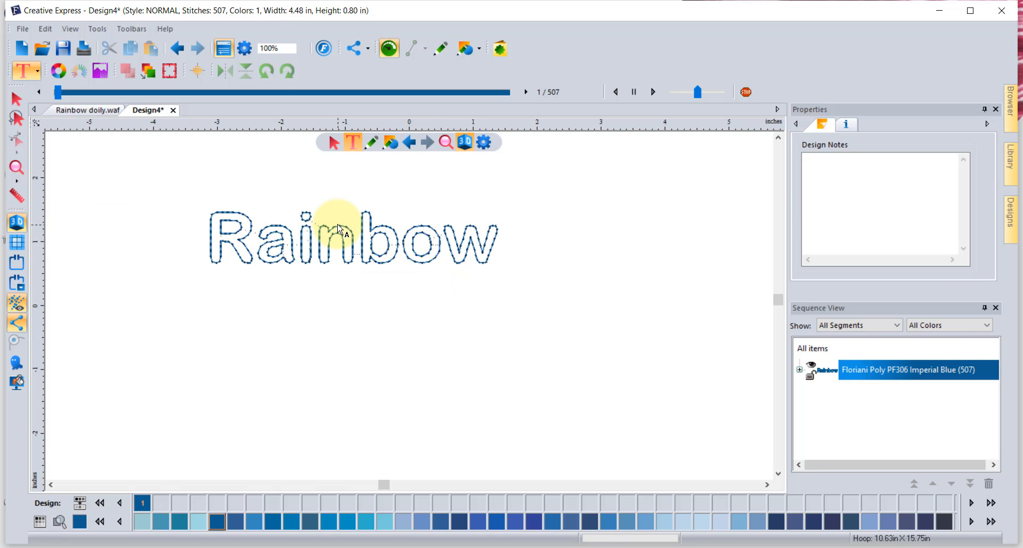
pyautogui.click(16, 98)
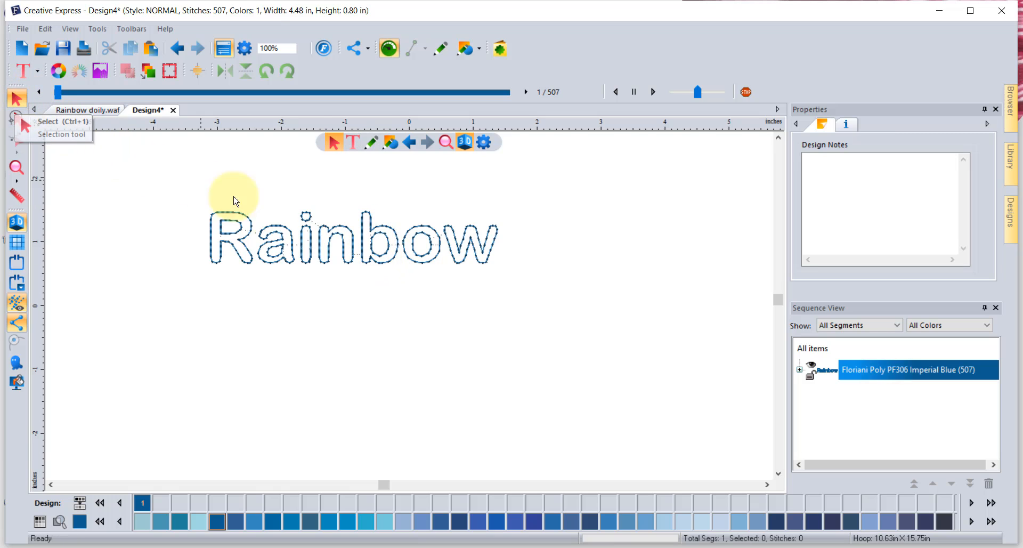
pyautogui.click(304, 244)
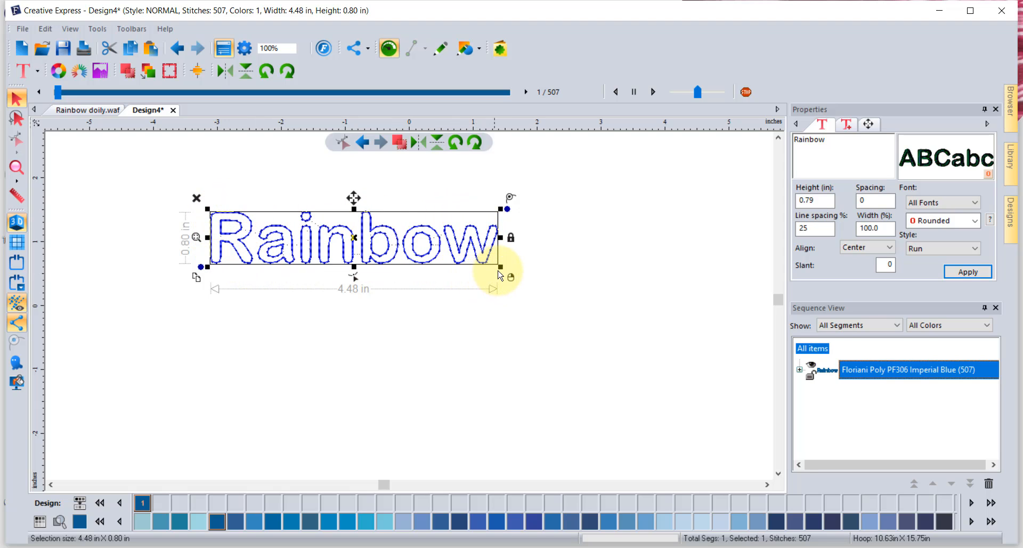
pyautogui.moveTo(500, 270); pyautogui.dragTo(539, 292)
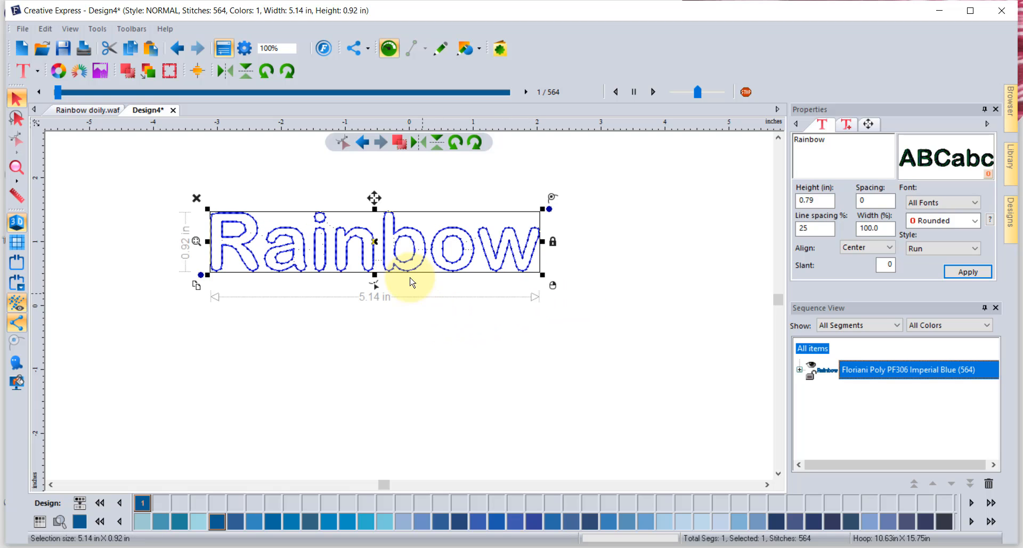
# Step: Show the hoop and reposition the "Rainbow" text inside it, a little above the hoop's centre
pyautogui.moveTo(390, 245); pyautogui.dragTo(356, 223)
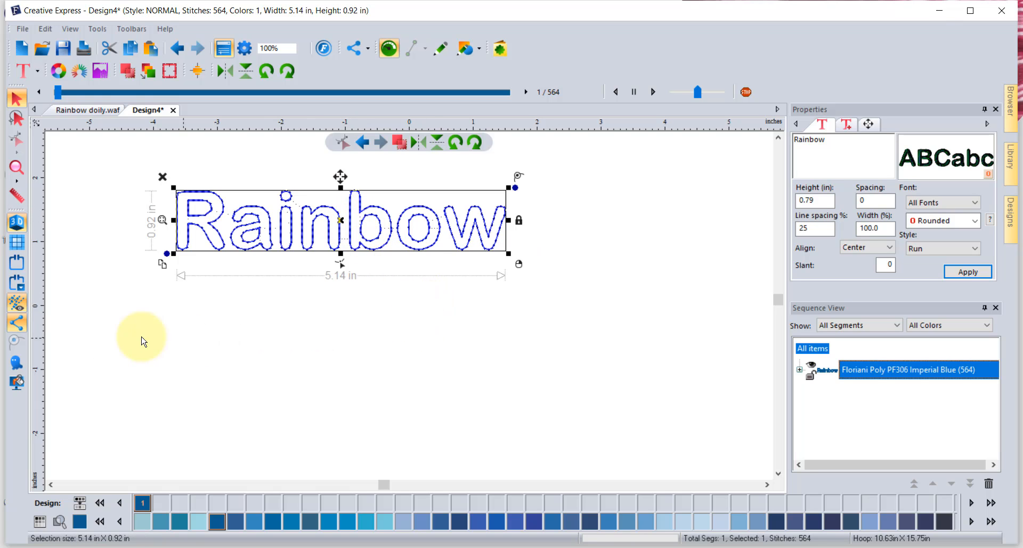
pyautogui.click(17, 263)
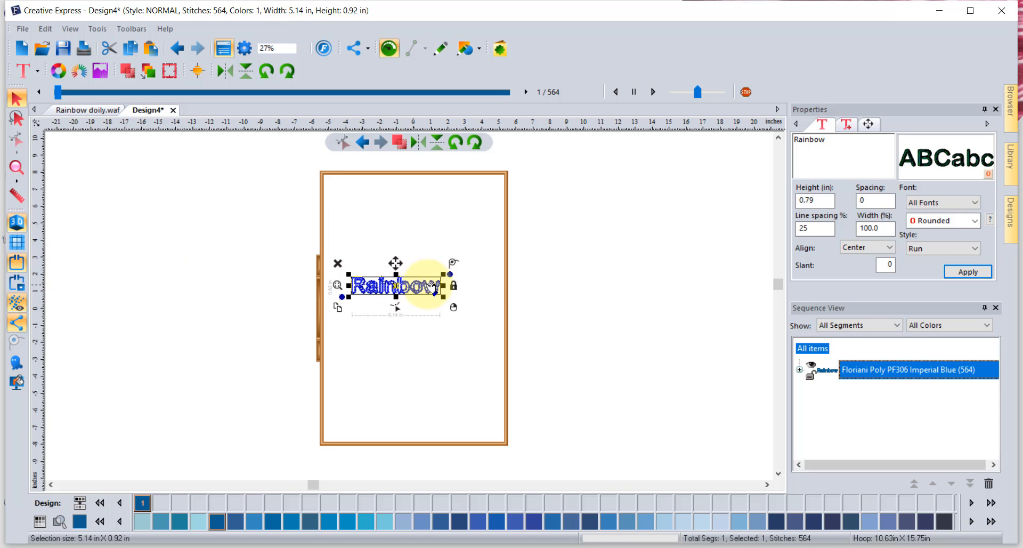
pyautogui.moveTo(404, 288); pyautogui.dragTo(407, 272)
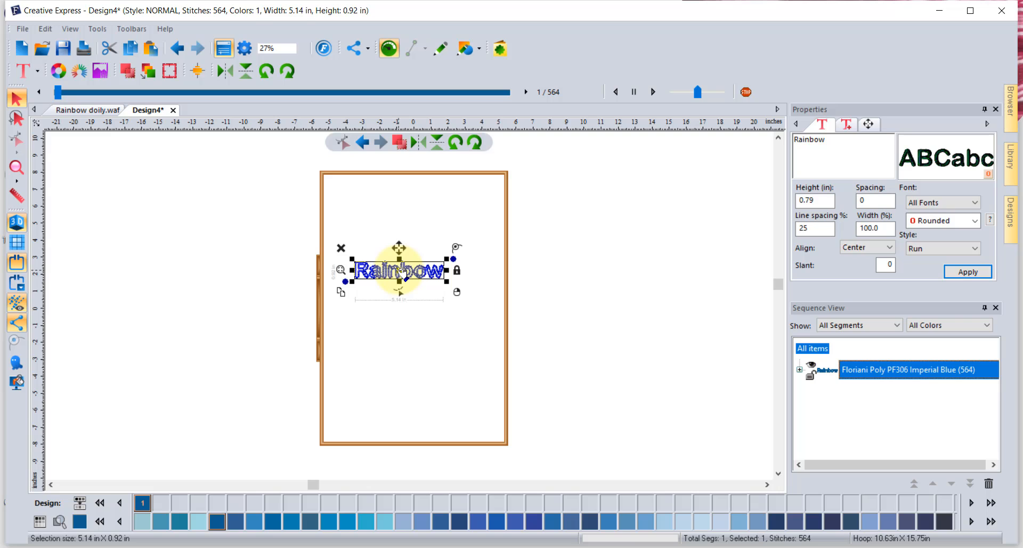
# Step: Switch the "Rainbow" text to the Primer font and apply the Run style to it
pyautogui.click(940, 221)
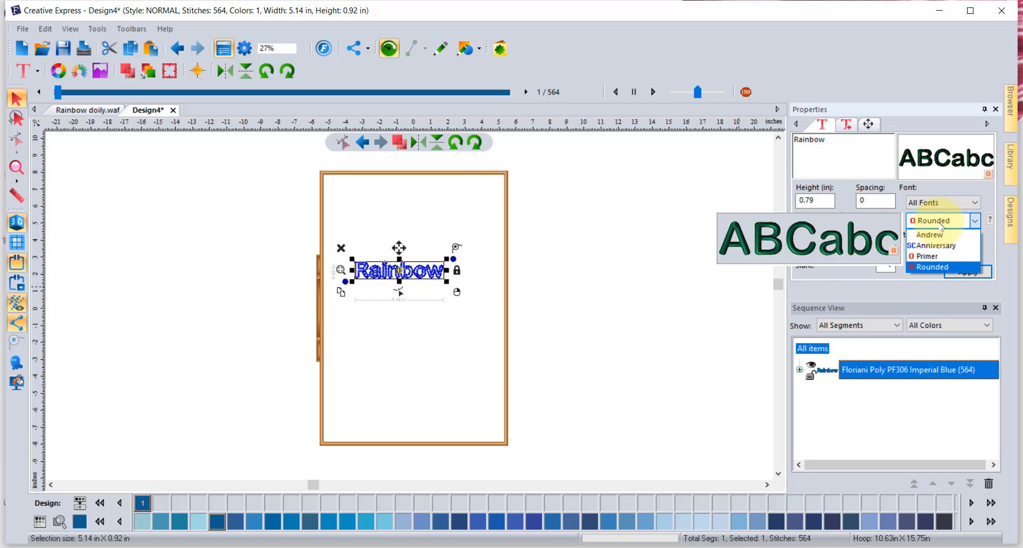
pyautogui.click(927, 256)
pyautogui.click(964, 271)
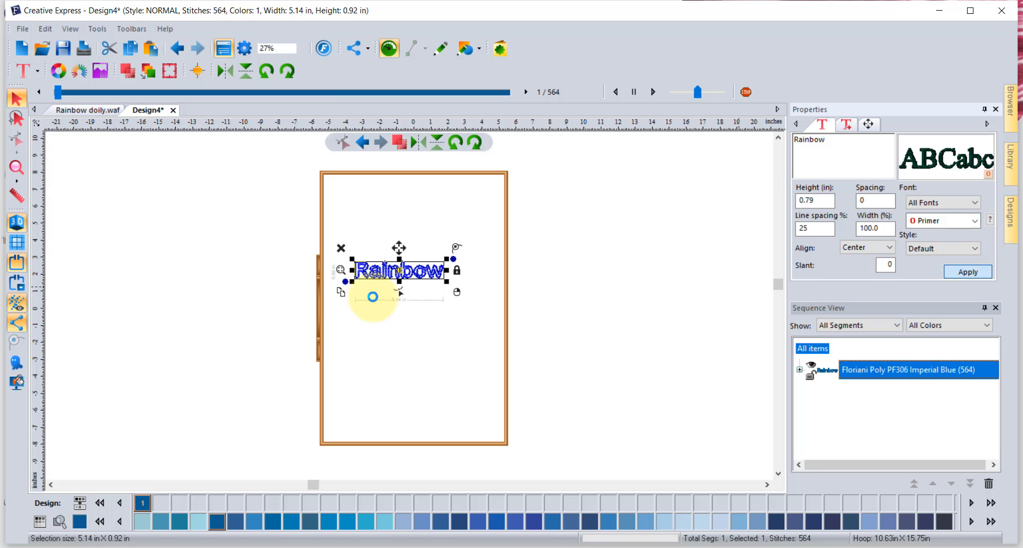
pyautogui.scroll(5, 397, 273)
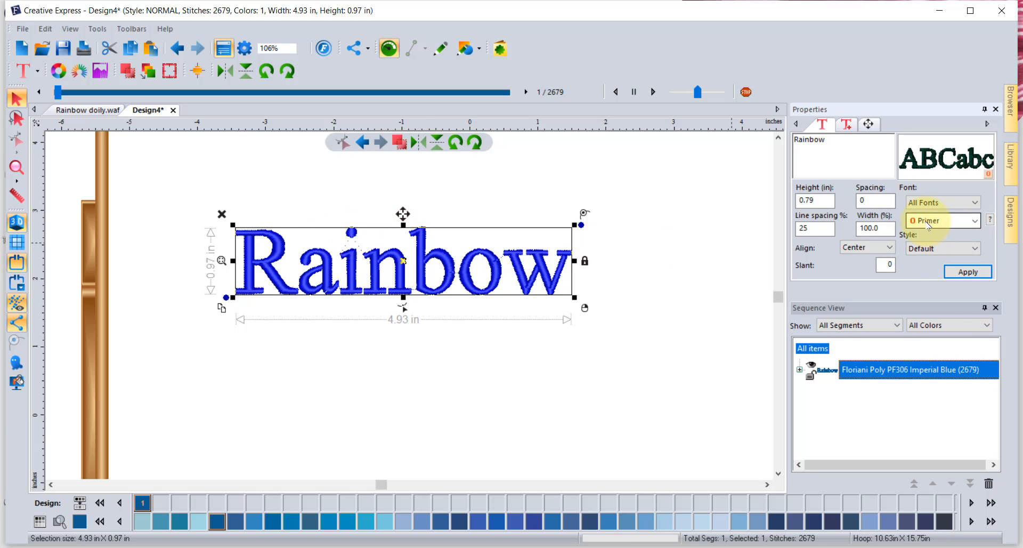
pyautogui.click(923, 248)
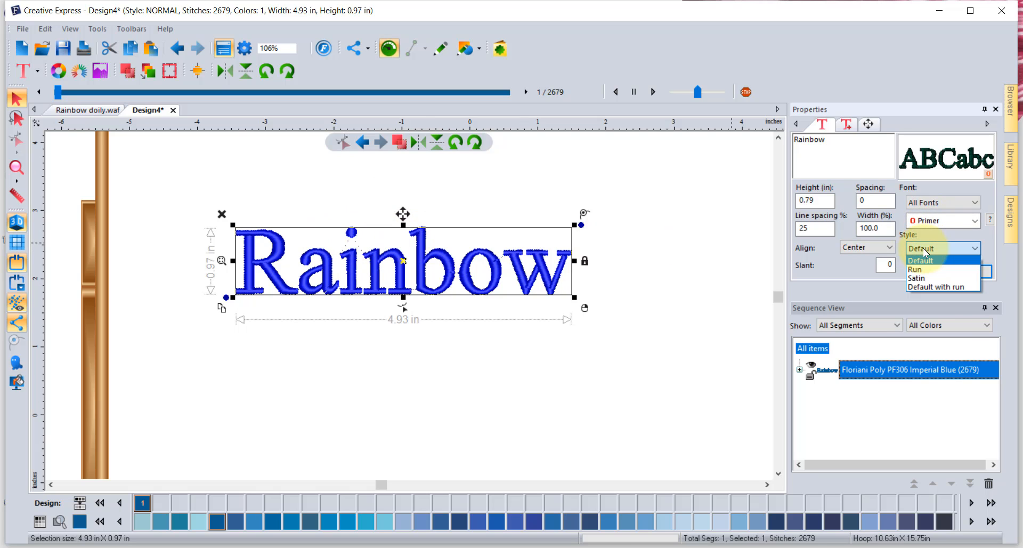
pyautogui.click(924, 270)
pyautogui.click(967, 272)
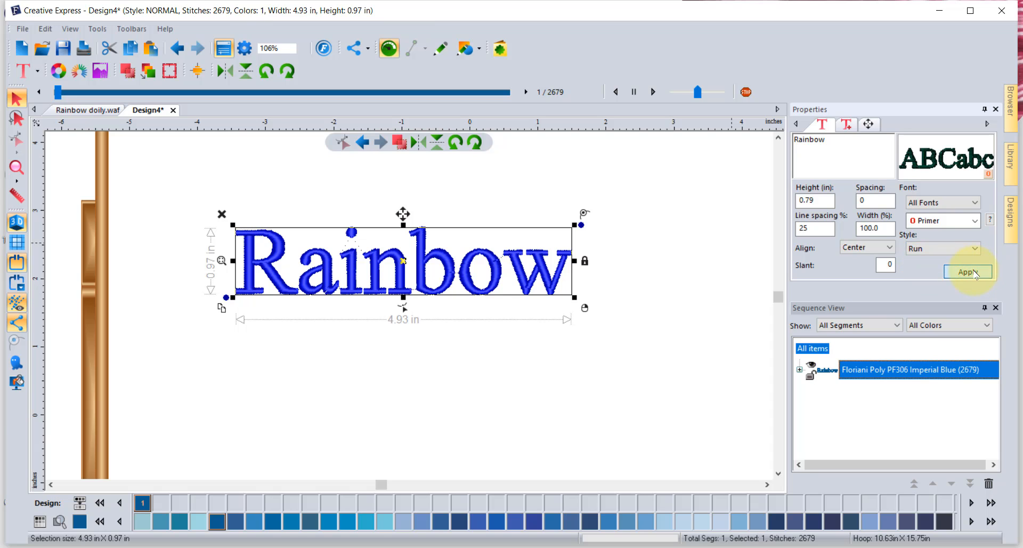
# Step: Set the "Rainbow" text to the Anniversary font with the Default style
pyautogui.click(924, 221)
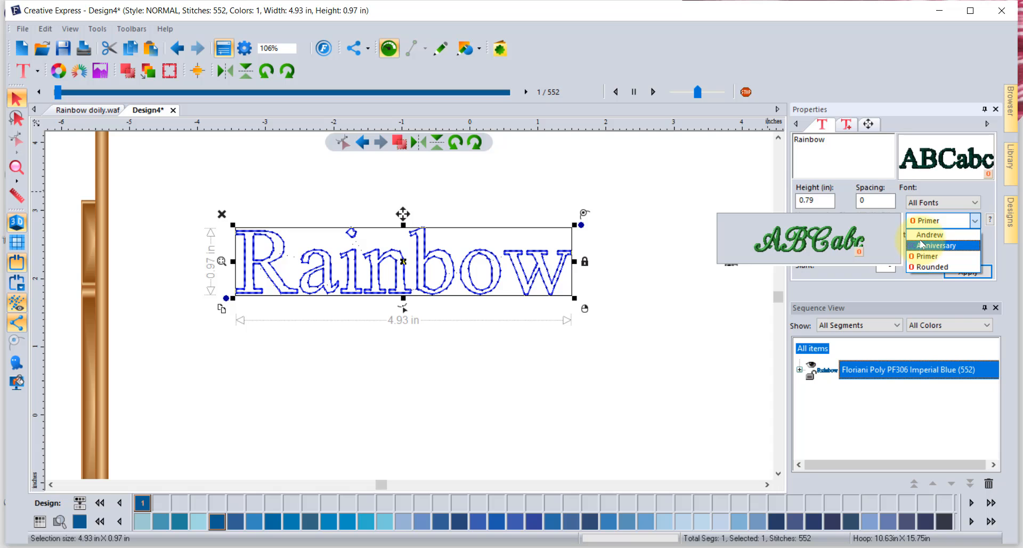
pyautogui.click(921, 245)
pyautogui.click(967, 271)
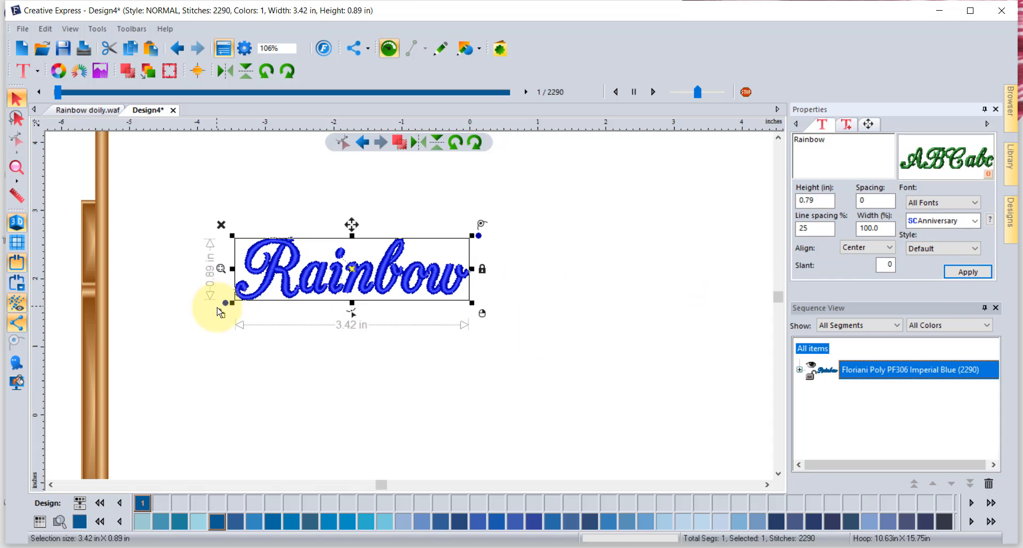
# Step: Open the "Rainbow" text for letter editing and slightly tighten the gaps between n and b and between i and n
pyautogui.rightClick(380, 268)
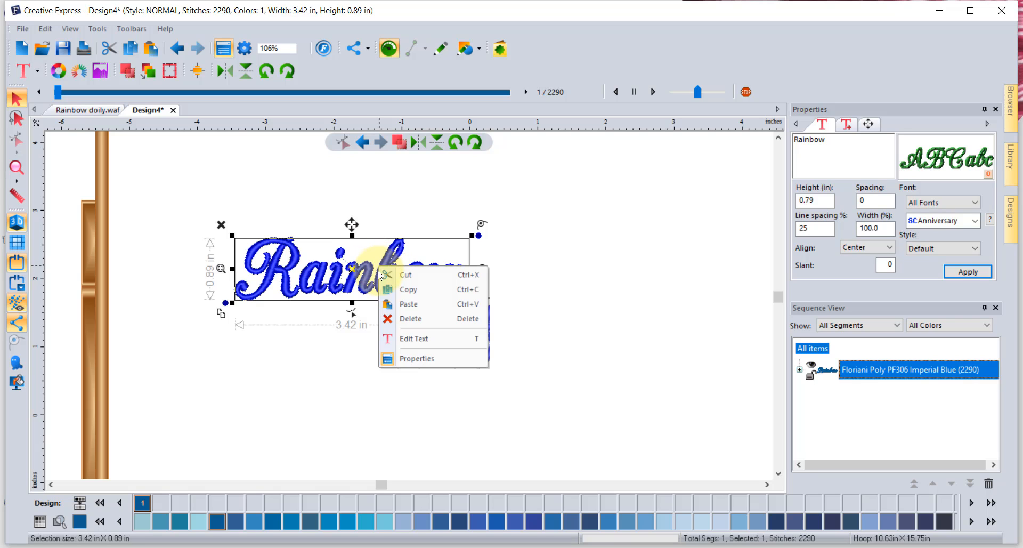
pyautogui.click(419, 340)
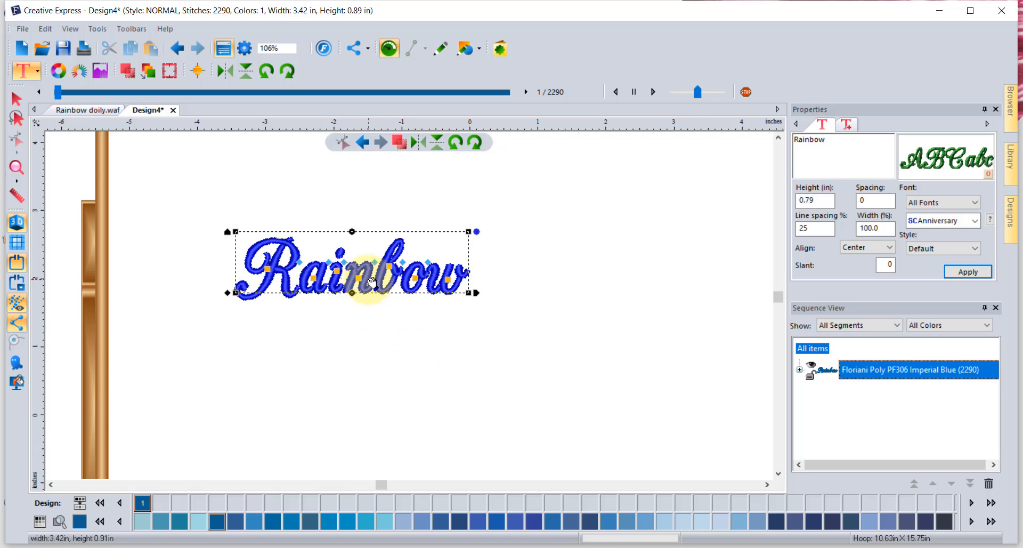
pyautogui.scroll(2, 372, 280)
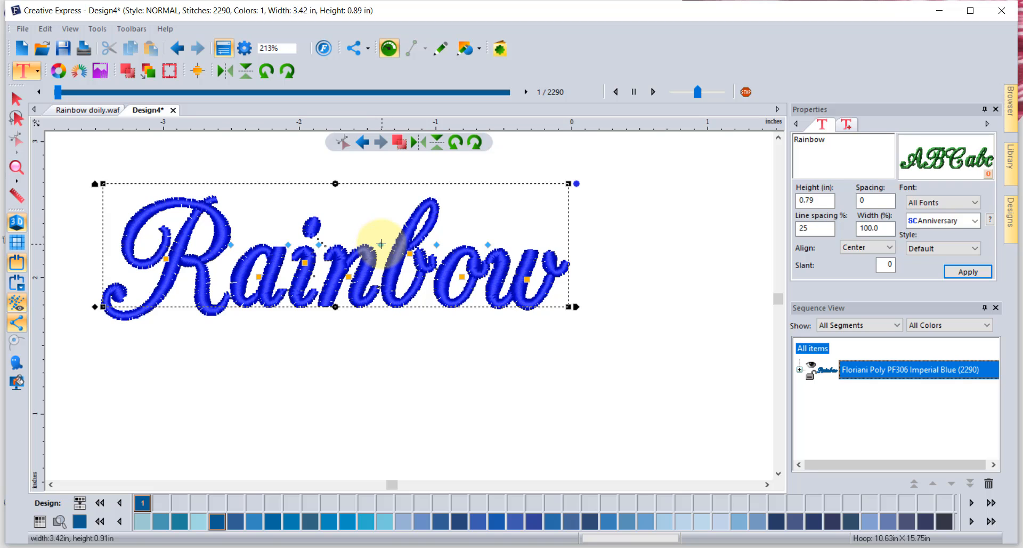
pyautogui.moveTo(381, 244); pyautogui.dragTo(433, 251)
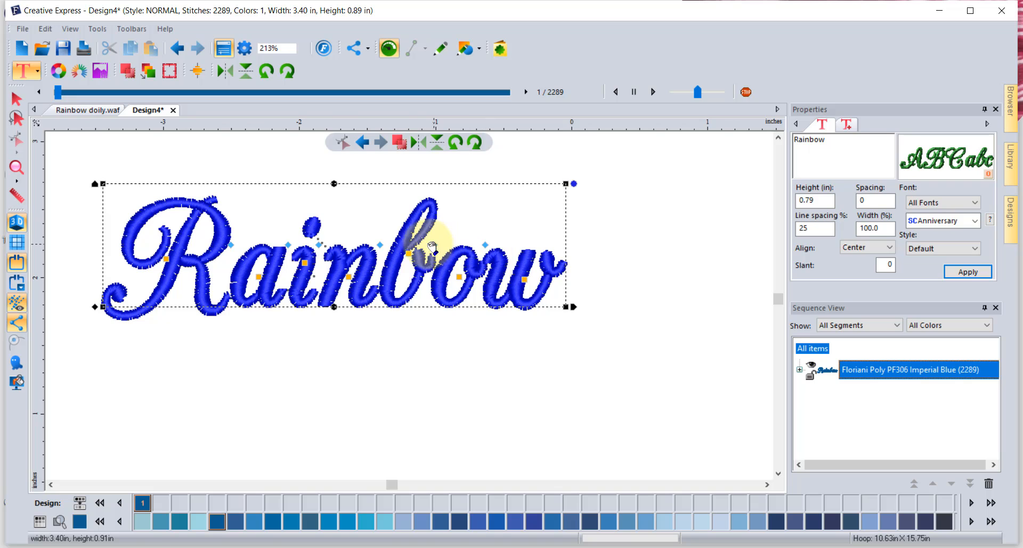
pyautogui.moveTo(319, 245); pyautogui.dragTo(292, 254)
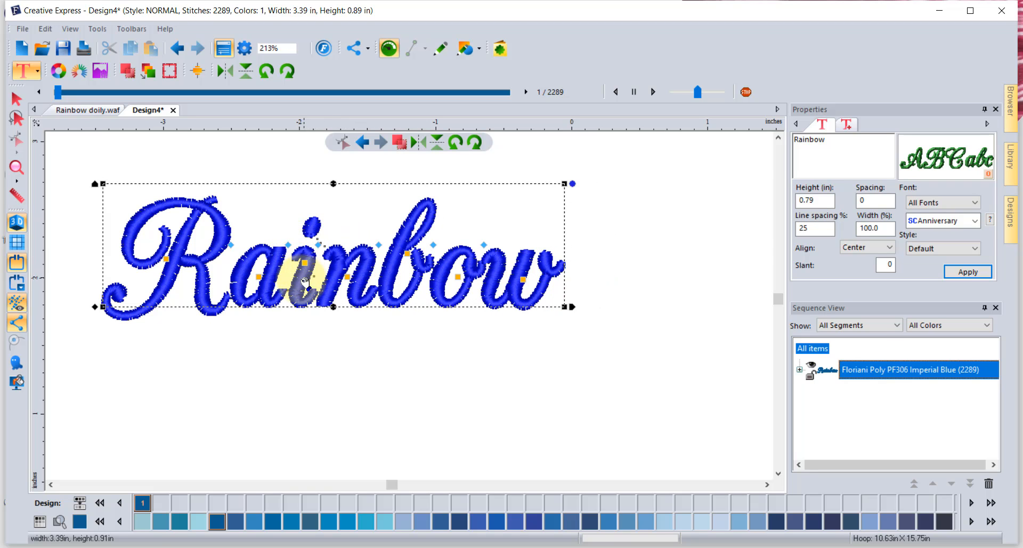
# Step: Move the letters a, i and n individually downward so they descend like stairs after the R
pyautogui.click(259, 275)
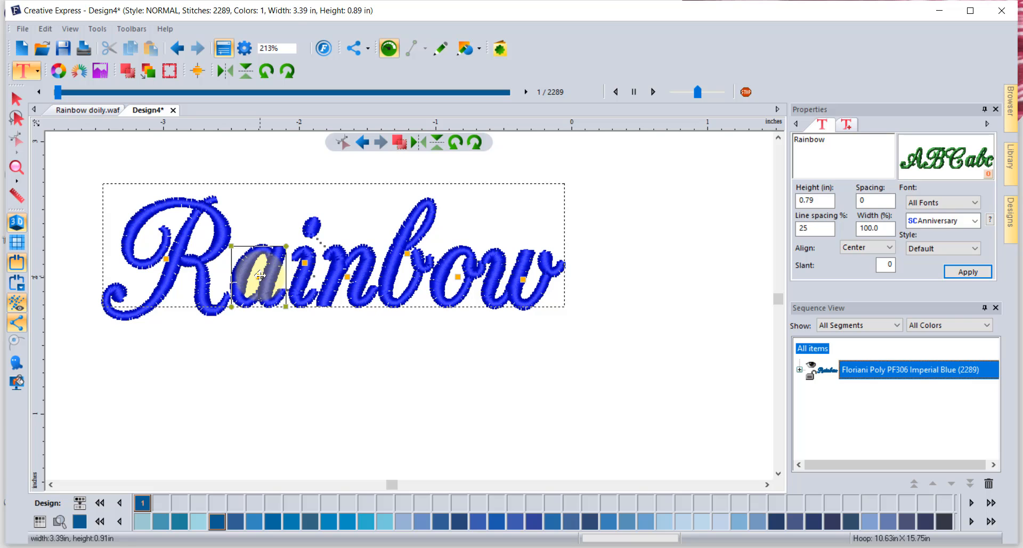
pyautogui.moveTo(260, 275); pyautogui.dragTo(256, 347)
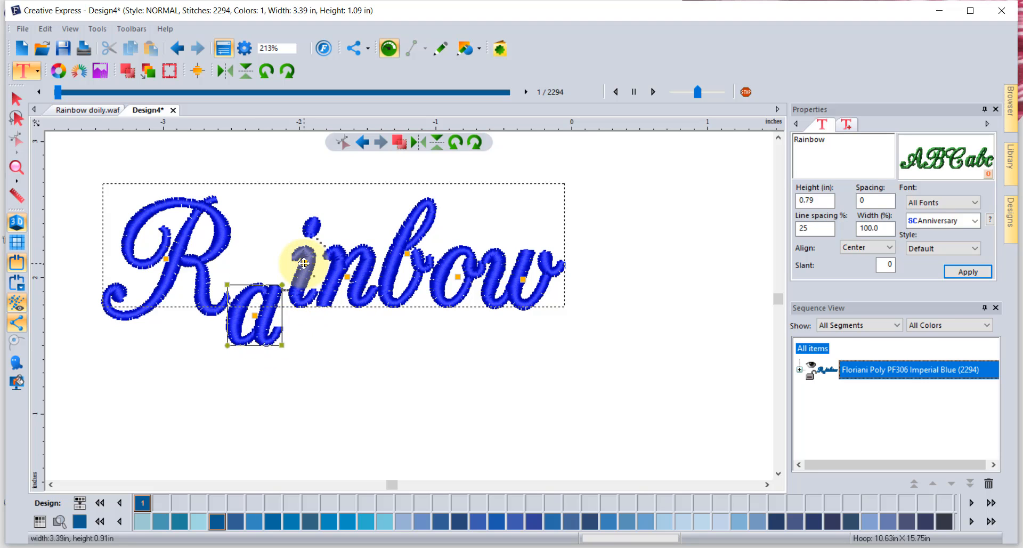
pyautogui.moveTo(304, 263); pyautogui.dragTo(334, 374)
pyautogui.moveTo(333, 374); pyautogui.dragTo(332, 374)
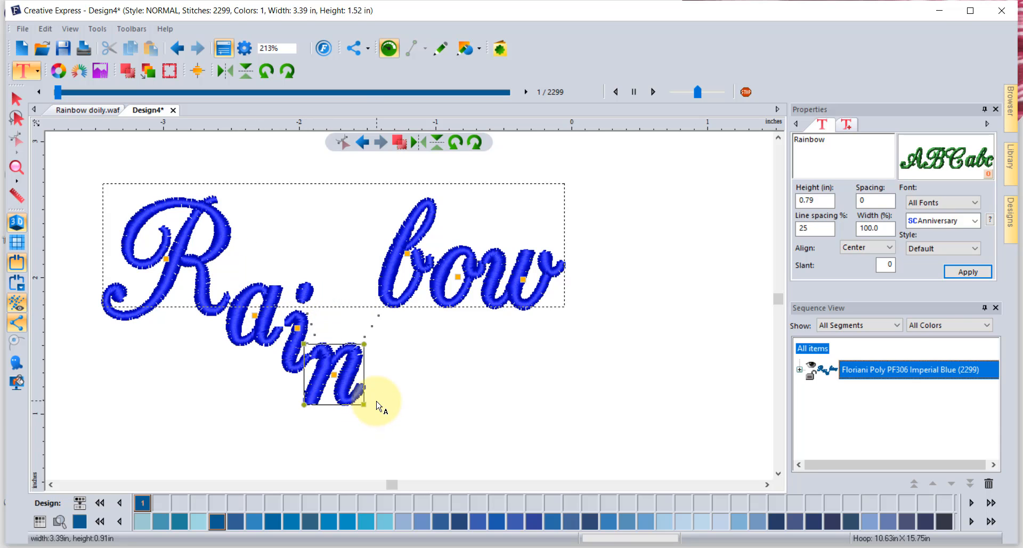
# Step: Undo the downward moves of the letters n, i and a
pyautogui.click(177, 49)
pyautogui.click(177, 48)
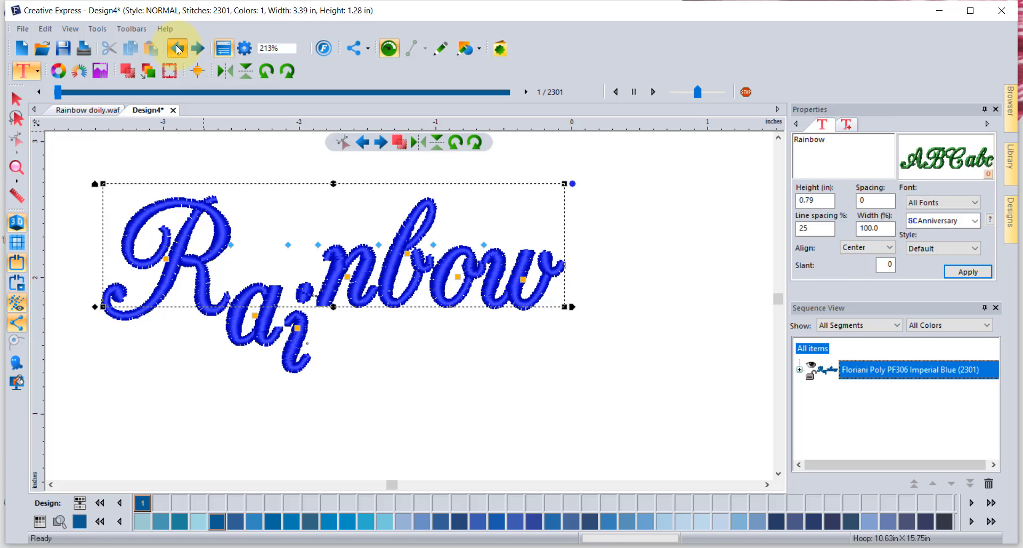
pyautogui.click(177, 48)
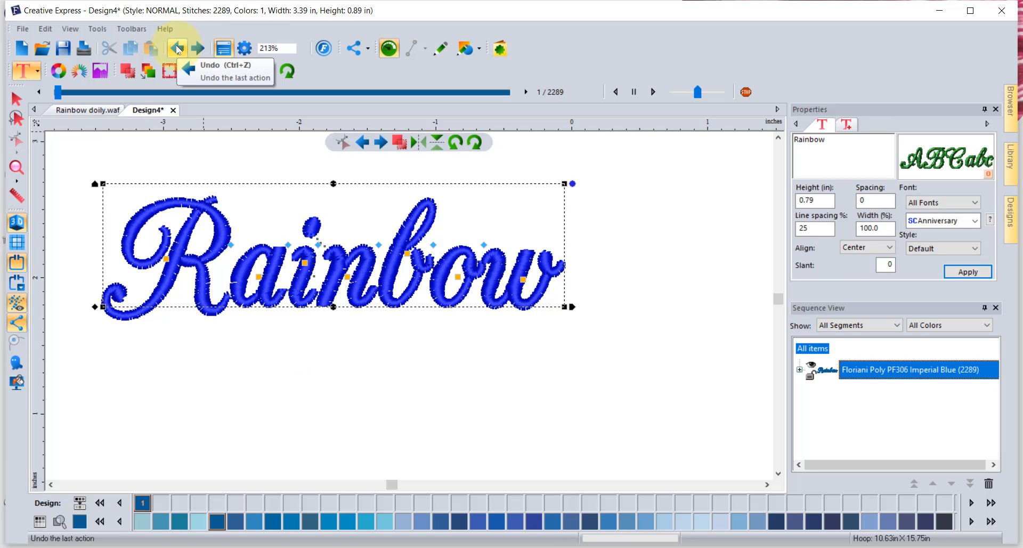
# Step: Enlarge the letter R of "Rainbow" from its corners, move it slightly upward, and reselect the whole lettering
pyautogui.click(166, 259)
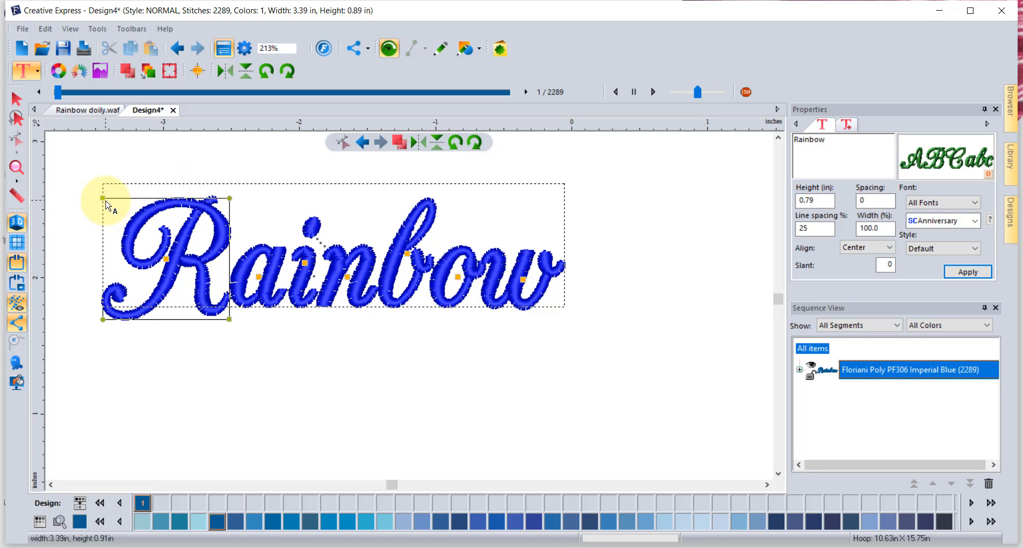
pyautogui.moveTo(103, 199); pyautogui.dragTo(78, 173)
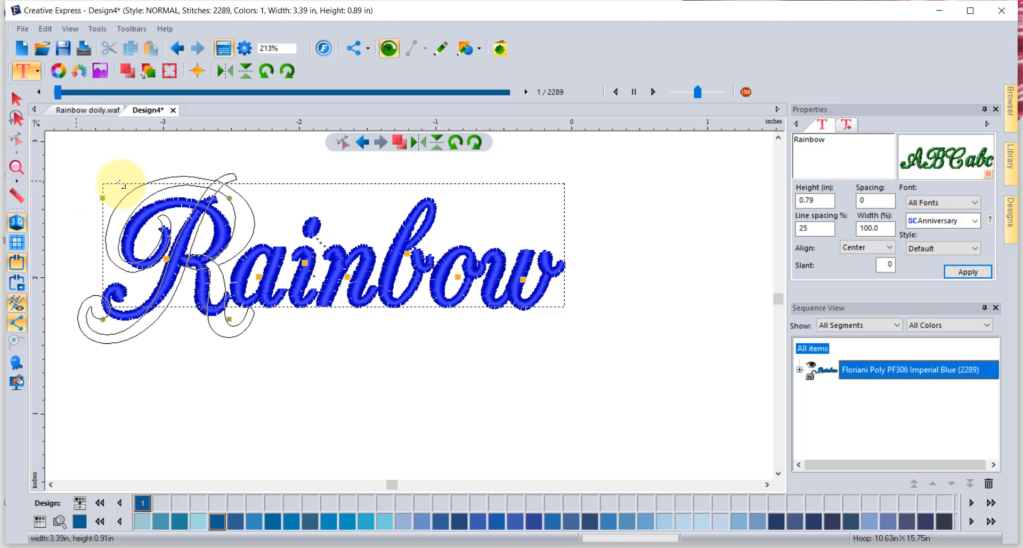
pyautogui.click(224, 186)
pyautogui.moveTo(255, 173); pyautogui.dragTo(267, 191)
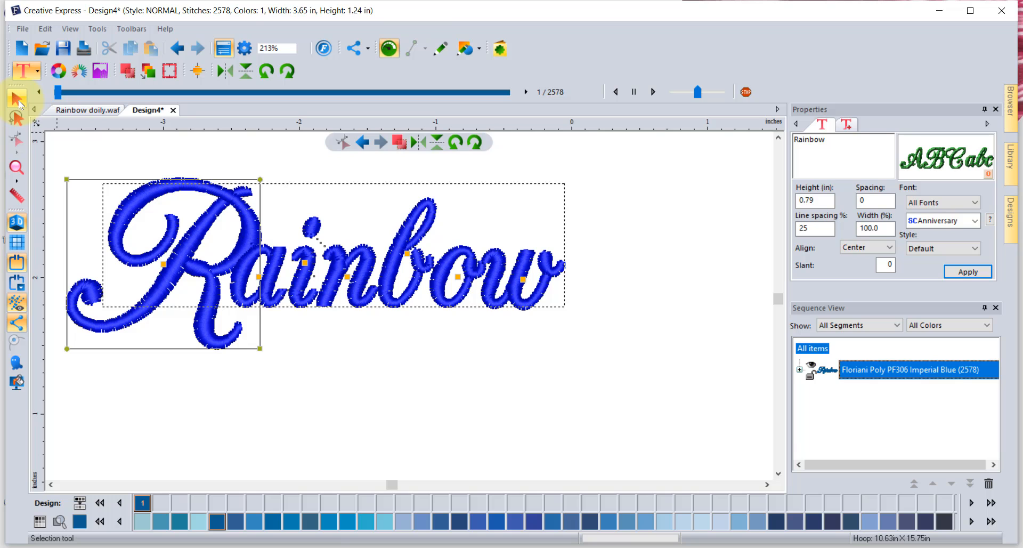
pyautogui.moveTo(163, 259); pyautogui.dragTo(156, 239)
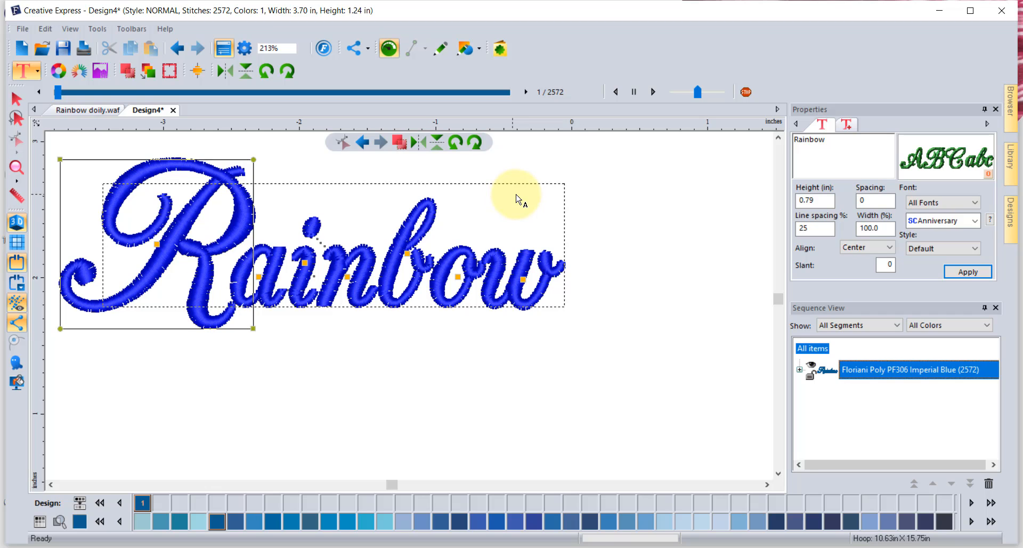
pyautogui.click(17, 100)
pyautogui.click(377, 305)
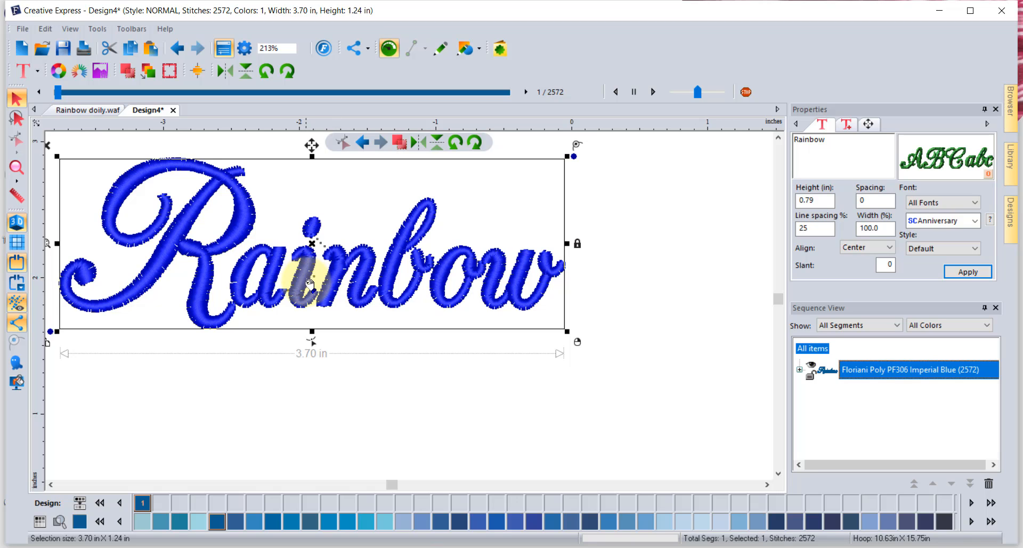
# Step: Reopen the "Rainbow" lettering for text editing and apply the Bridge Concave Bottom envelope
pyautogui.rightClick(305, 261)
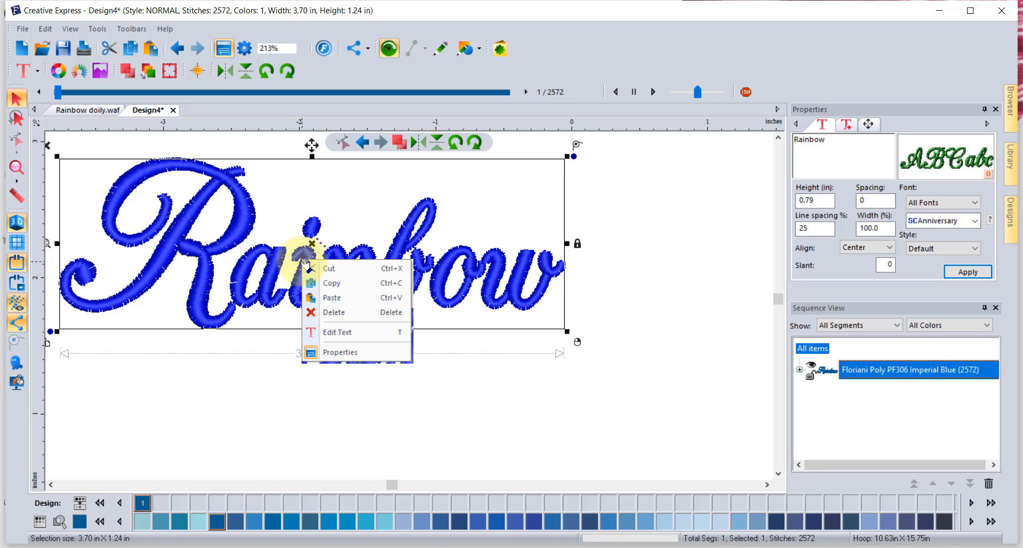
pyautogui.click(347, 334)
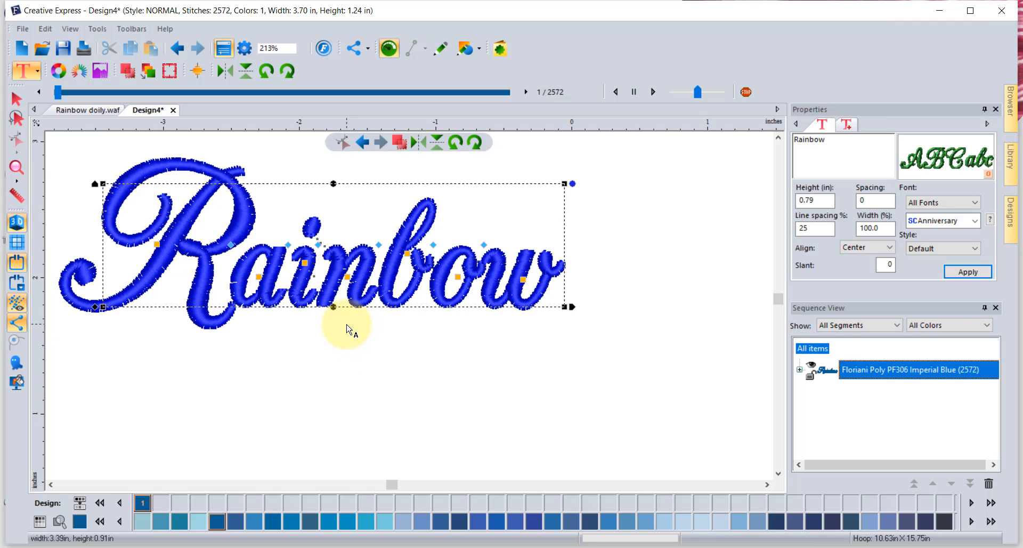
pyautogui.rightClick(335, 275)
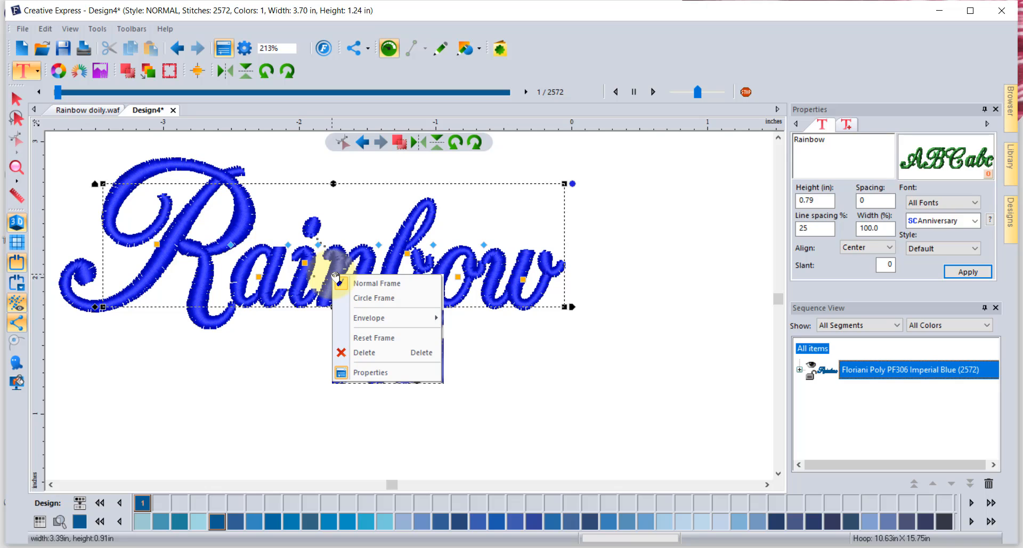
pyautogui.moveTo(387, 323)
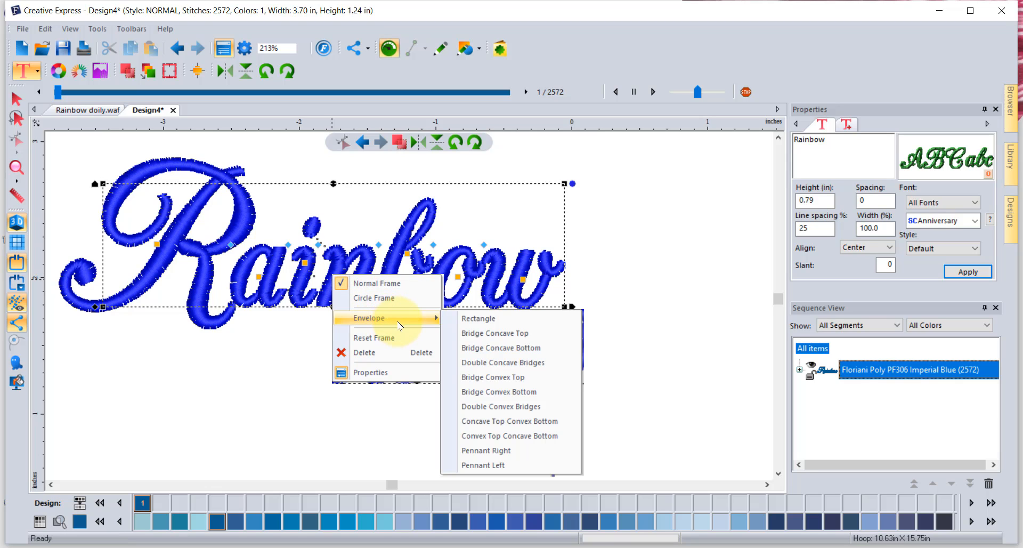
pyautogui.click(532, 347)
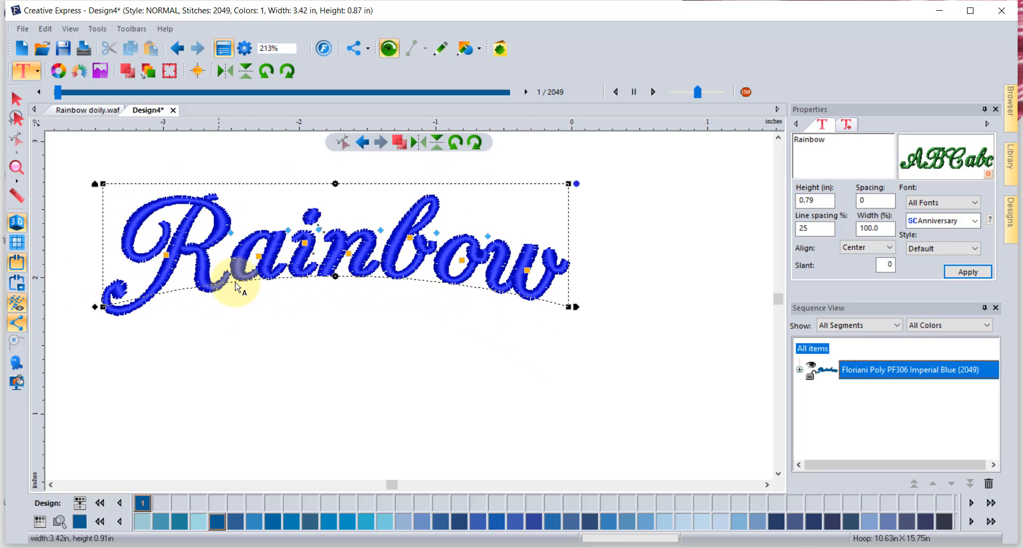
# Step: Reset the lettering's frame, then bow its lower edge upward, its upper edge downward, and the lower edge back slightly downward
pyautogui.rightClick(369, 254)
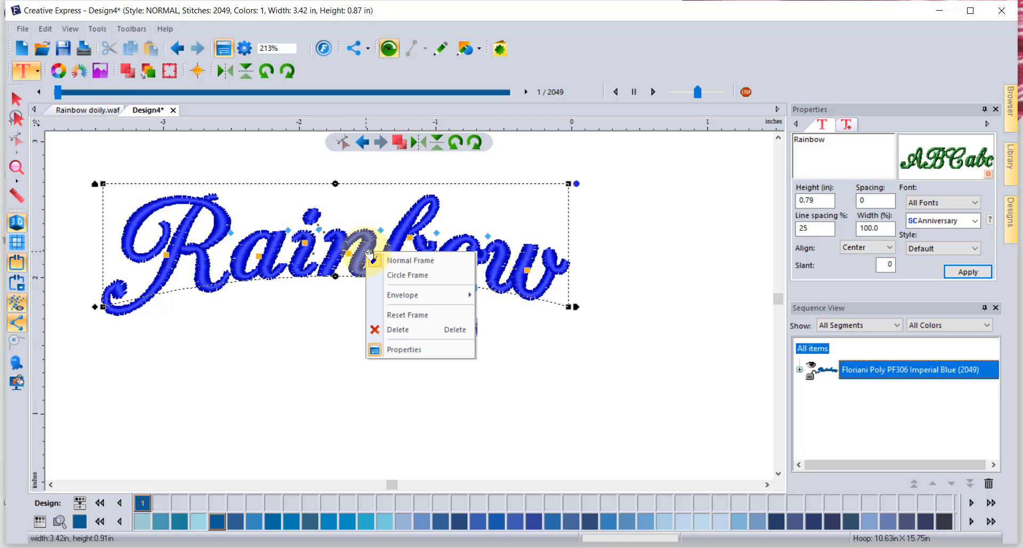
pyautogui.click(421, 314)
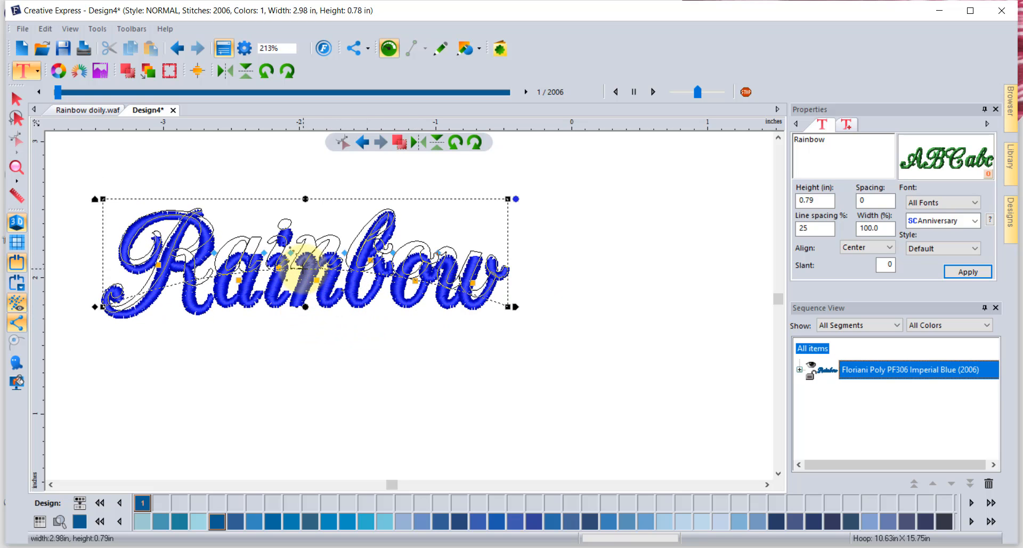
pyautogui.moveTo(305, 305); pyautogui.dragTo(305, 269)
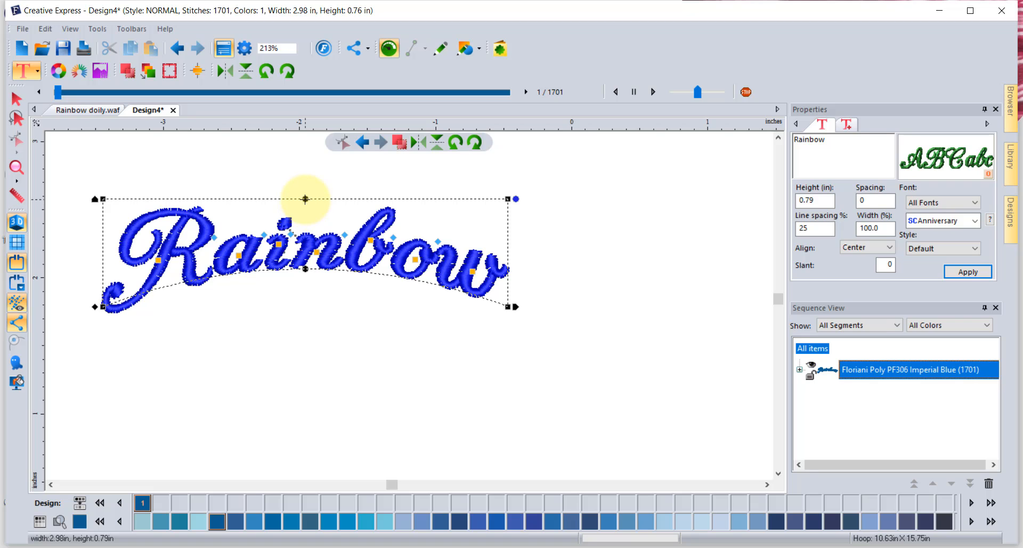
pyautogui.moveTo(305, 199); pyautogui.dragTo(305, 235)
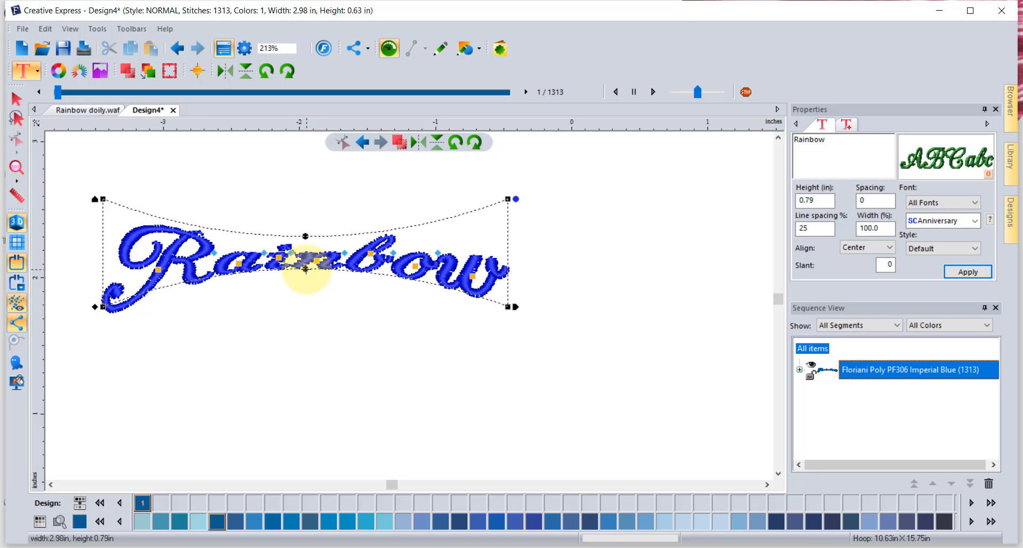
pyautogui.moveTo(305, 269); pyautogui.dragTo(304, 313)
# Step: Change the lettering to "RAINBOW" in capitals with the Rounded font
pyautogui.moveTo(851, 143); pyautogui.dragTo(759, 142)
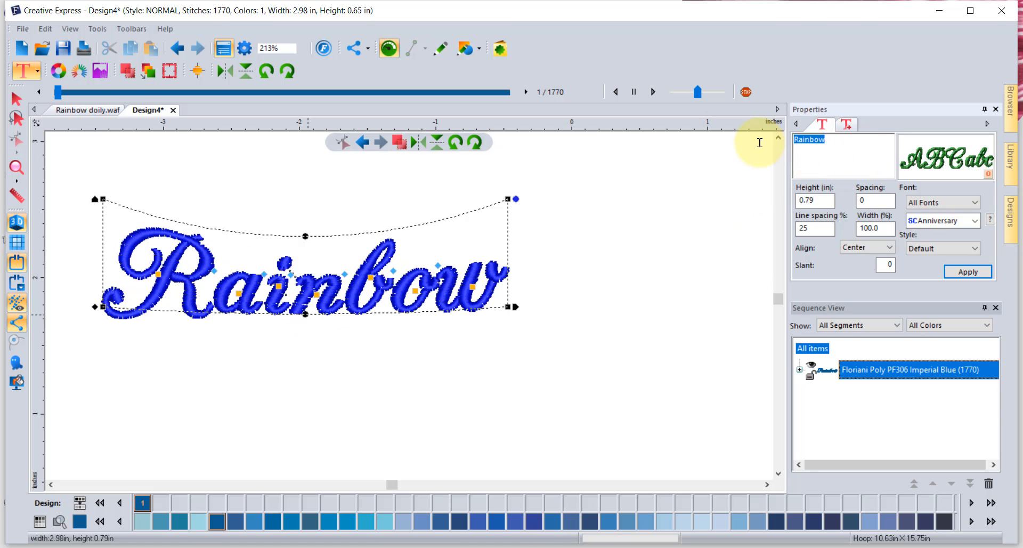
pyautogui.write('RAINBOW')
pyautogui.click(954, 221)
pyautogui.click(937, 250)
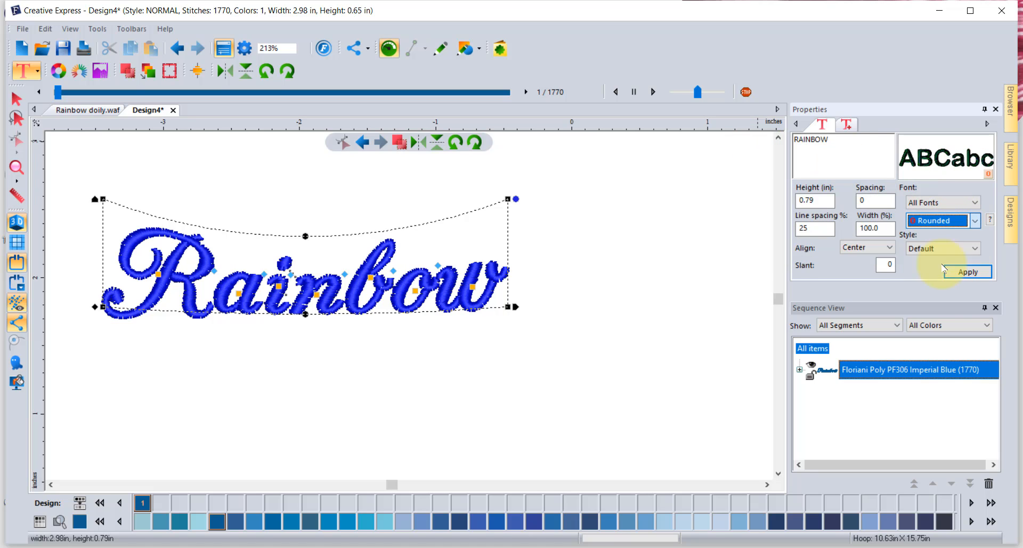
pyautogui.click(968, 272)
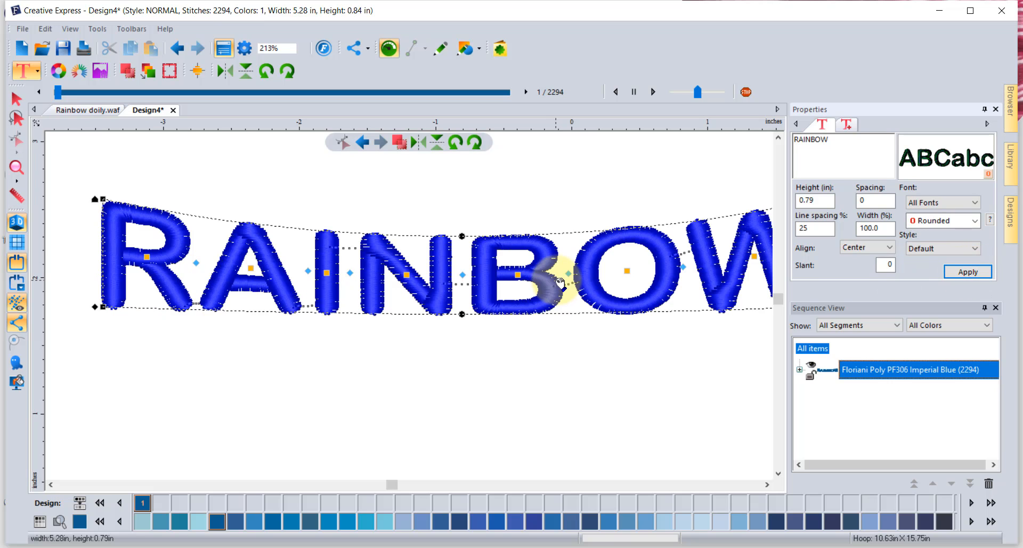
# Step: Reset the frame of the "RAINBOW" lettering to straight edges and hide the hoop
pyautogui.rightClick(552, 254)
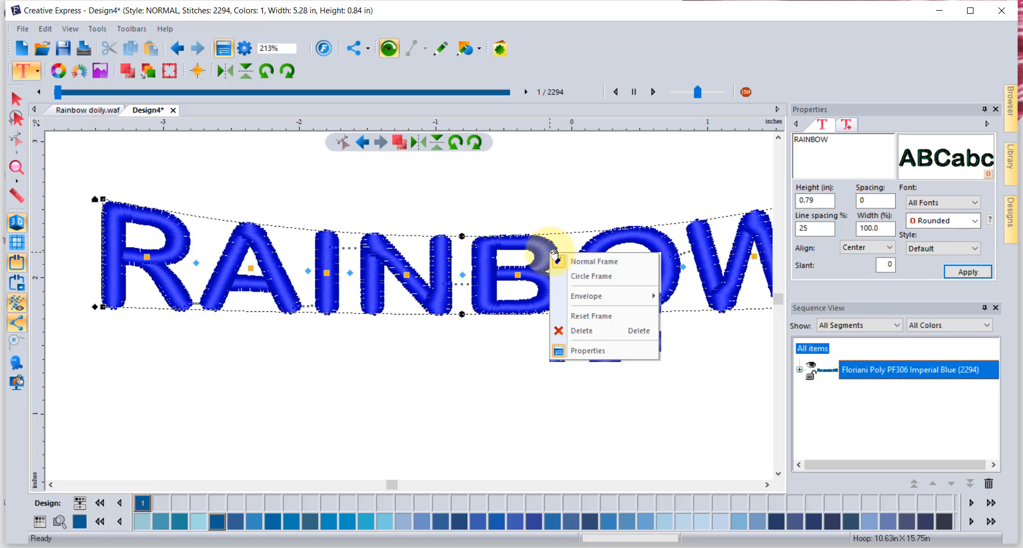
pyautogui.click(591, 315)
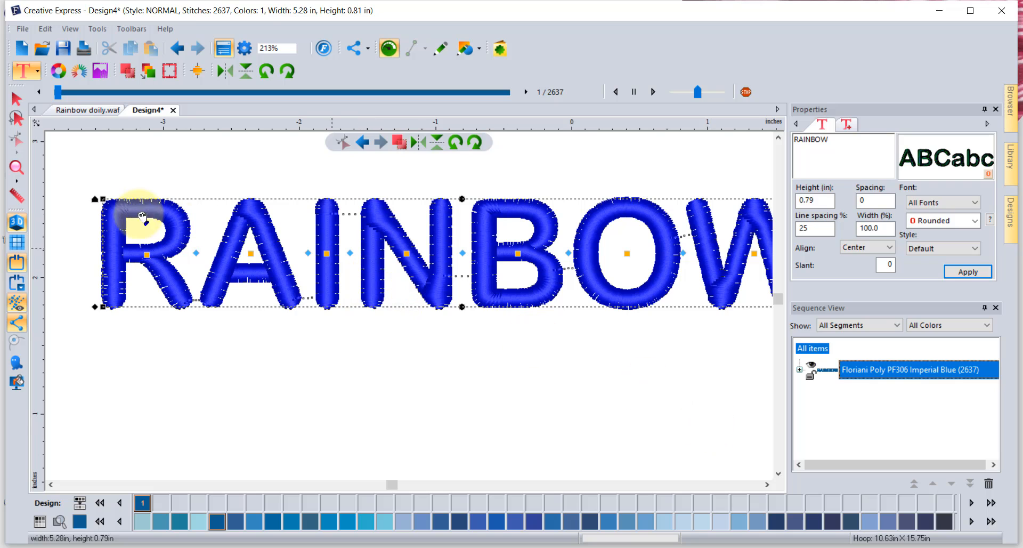
pyautogui.click(17, 166)
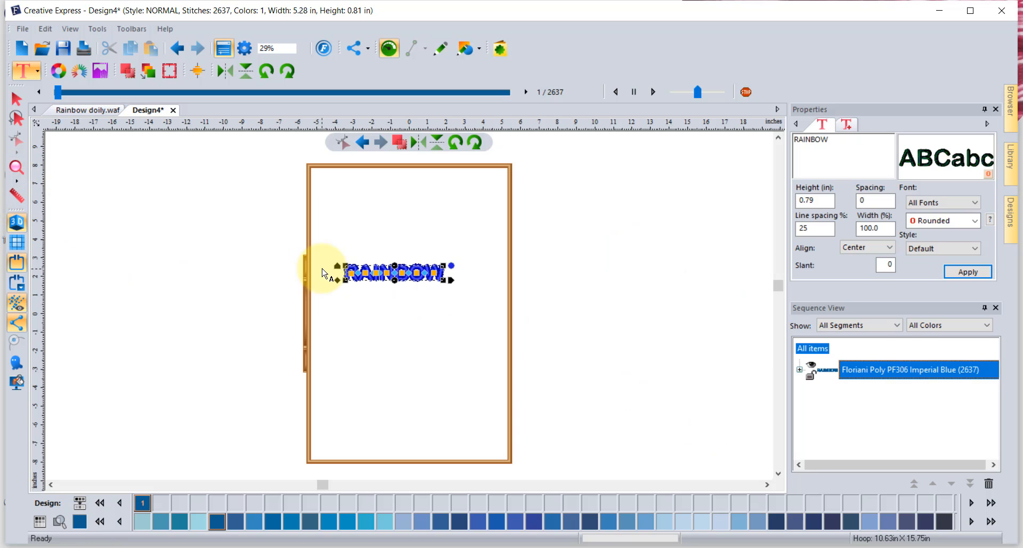
pyautogui.click(17, 265)
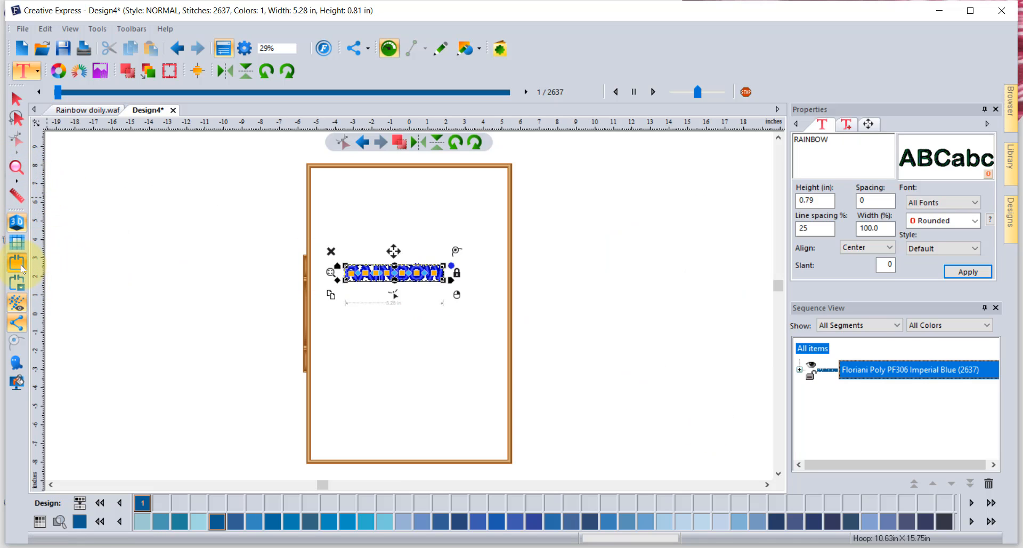
pyautogui.click(17, 167)
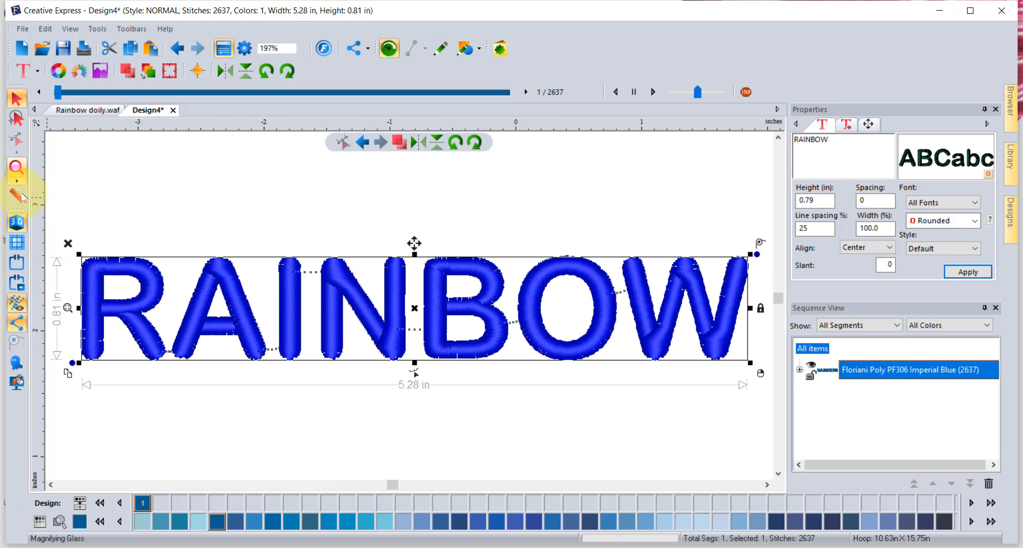
# Step: Open the "RAINBOW" lettering for text editing and apply the Pennant Right envelope
pyautogui.rightClick(432, 288)
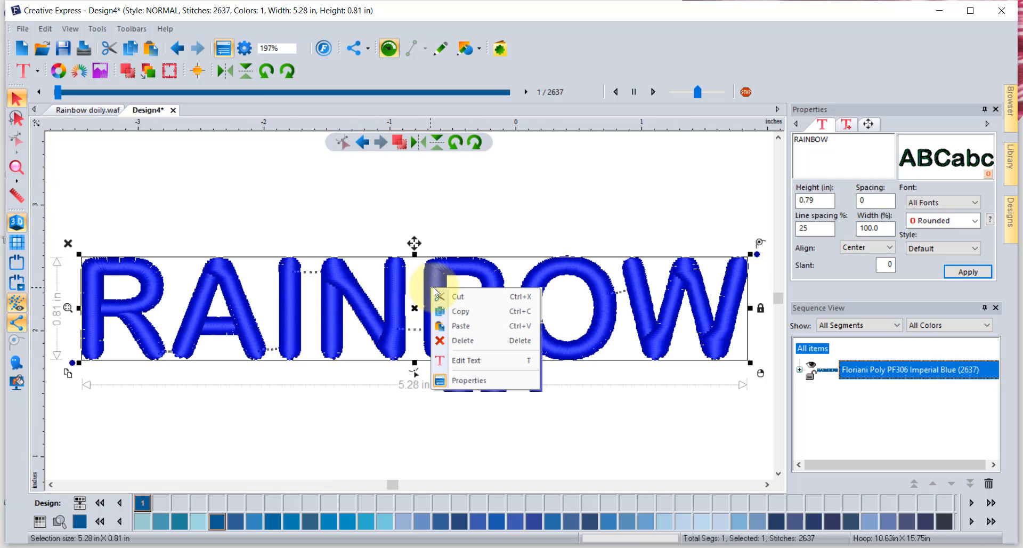
pyautogui.click(469, 365)
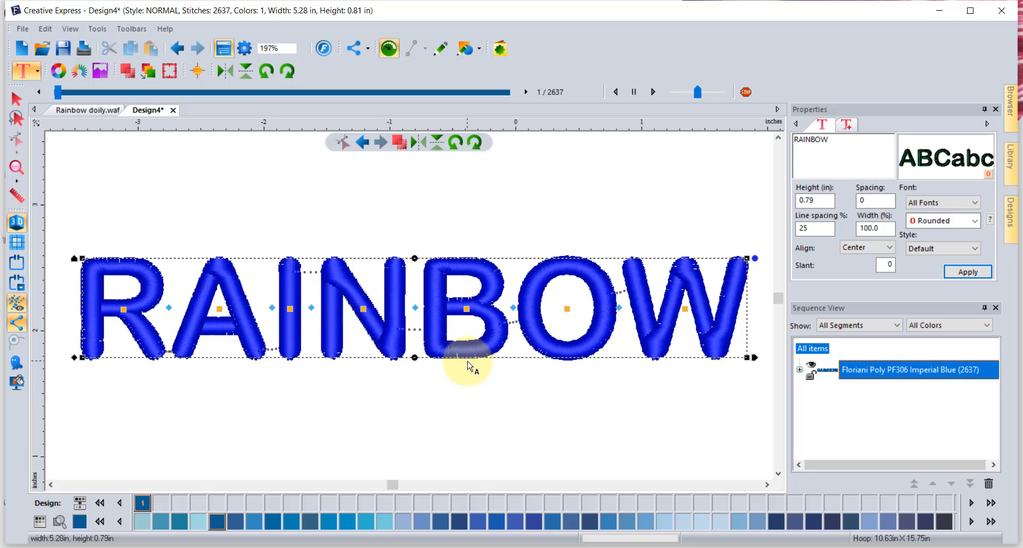
pyautogui.rightClick(435, 294)
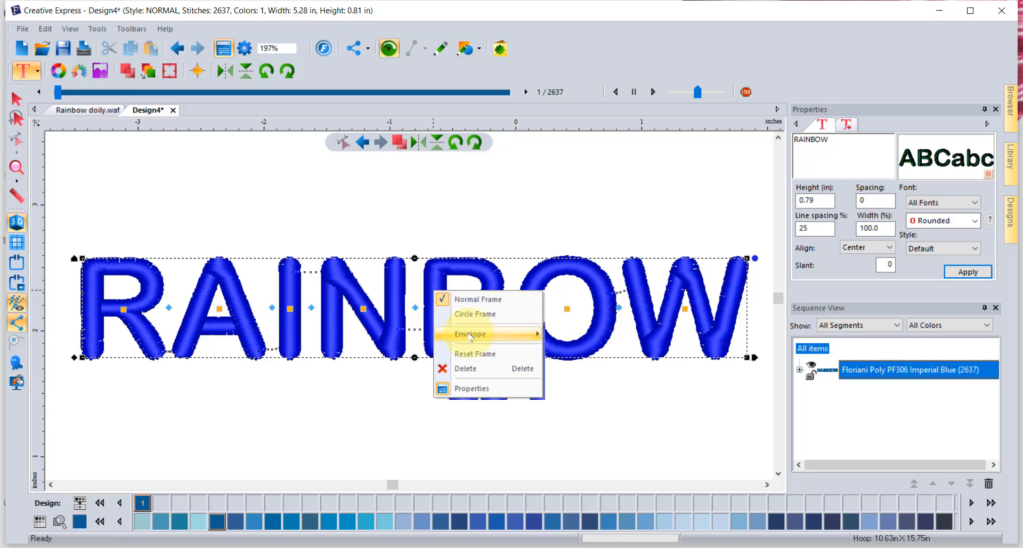
pyautogui.moveTo(470, 336)
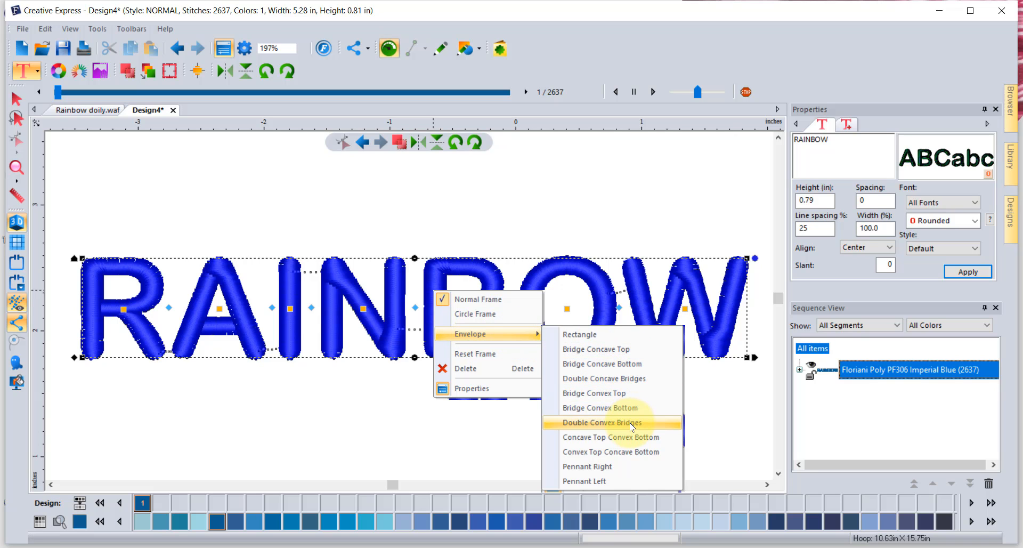
pyautogui.click(642, 467)
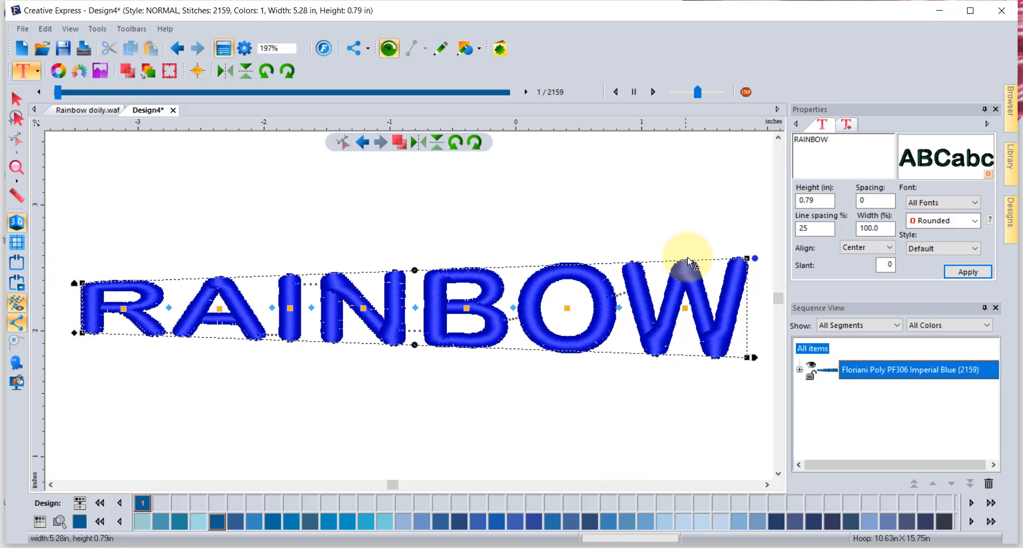
# Step: Stretch the envelope's corners at the W up and down, bow its lower edge upward, and finish editing the text
pyautogui.moveTo(747, 258); pyautogui.dragTo(746, 160)
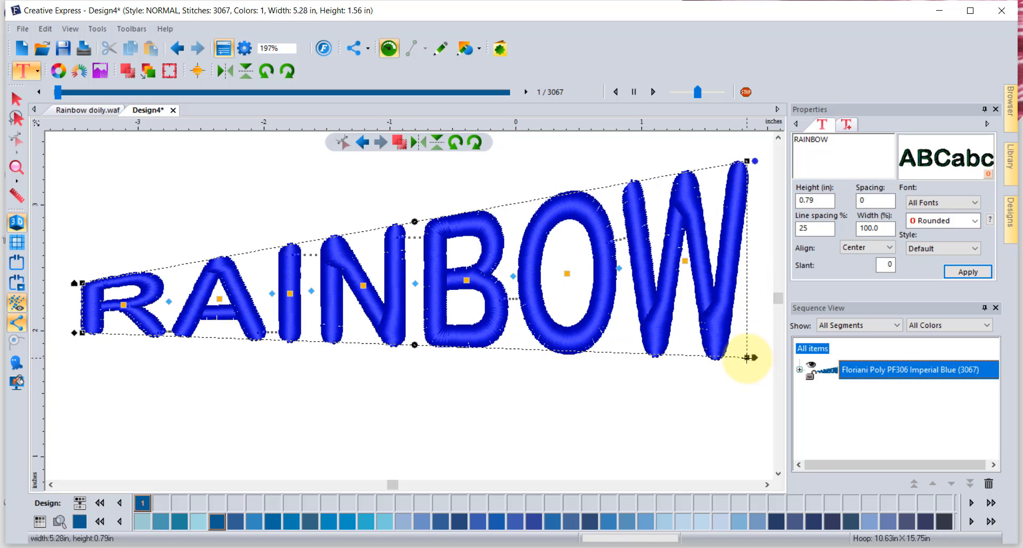
pyautogui.moveTo(747, 357); pyautogui.dragTo(746, 419)
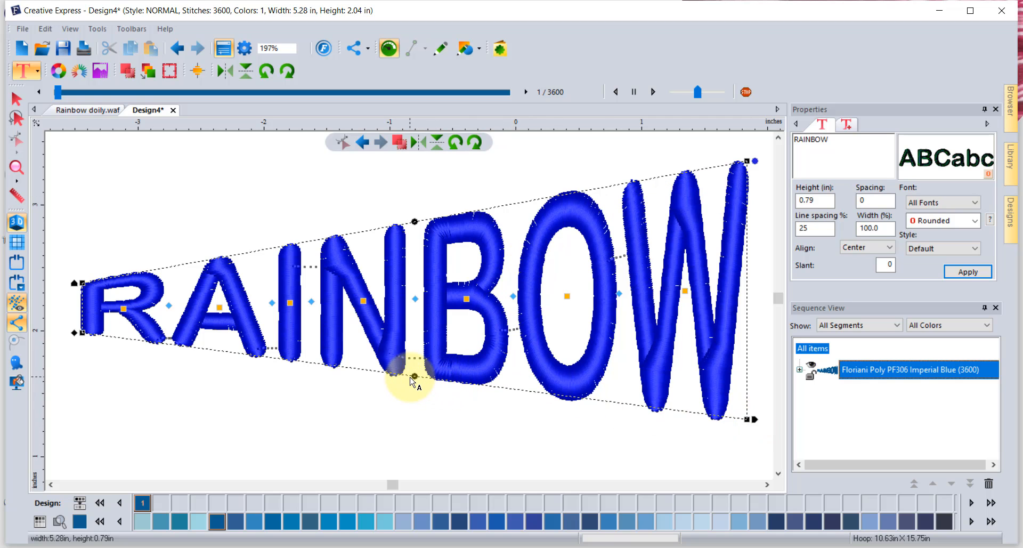
pyautogui.moveTo(414, 376); pyautogui.dragTo(357, 320)
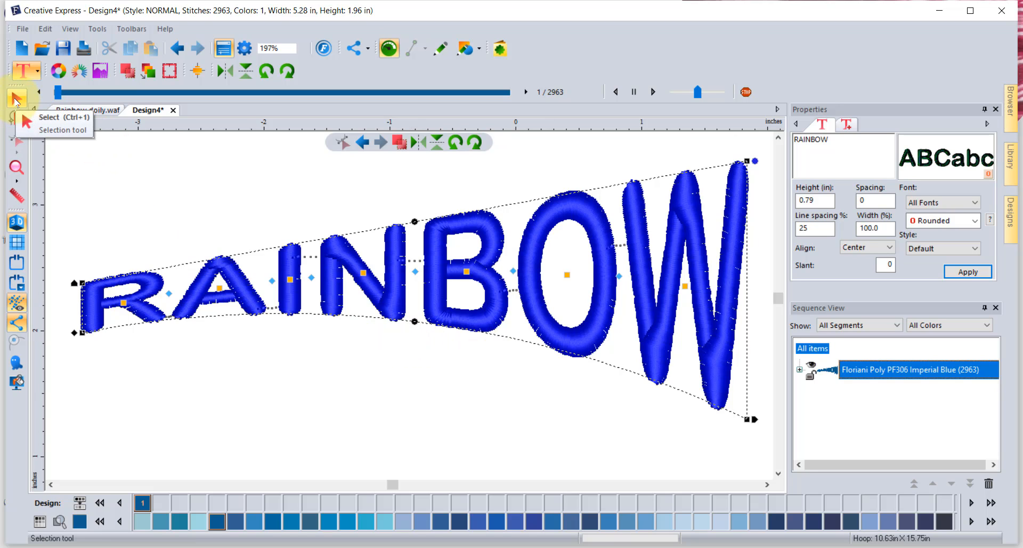
pyautogui.click(16, 99)
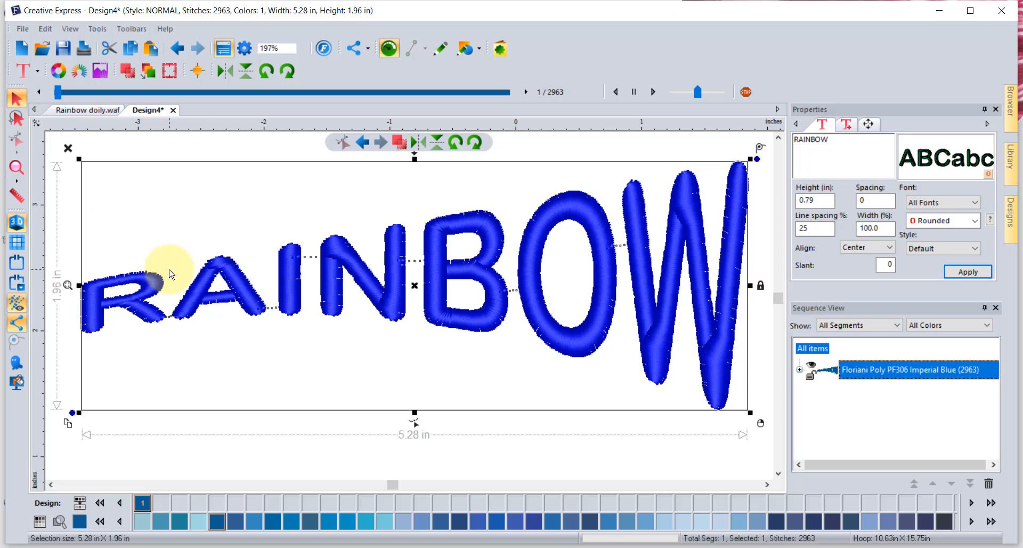
pyautogui.click(502, 450)
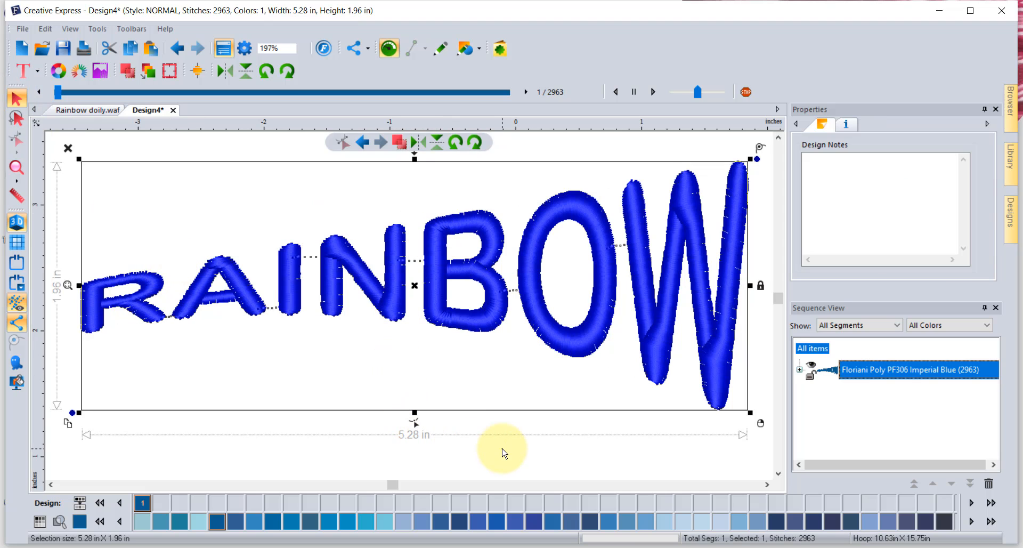